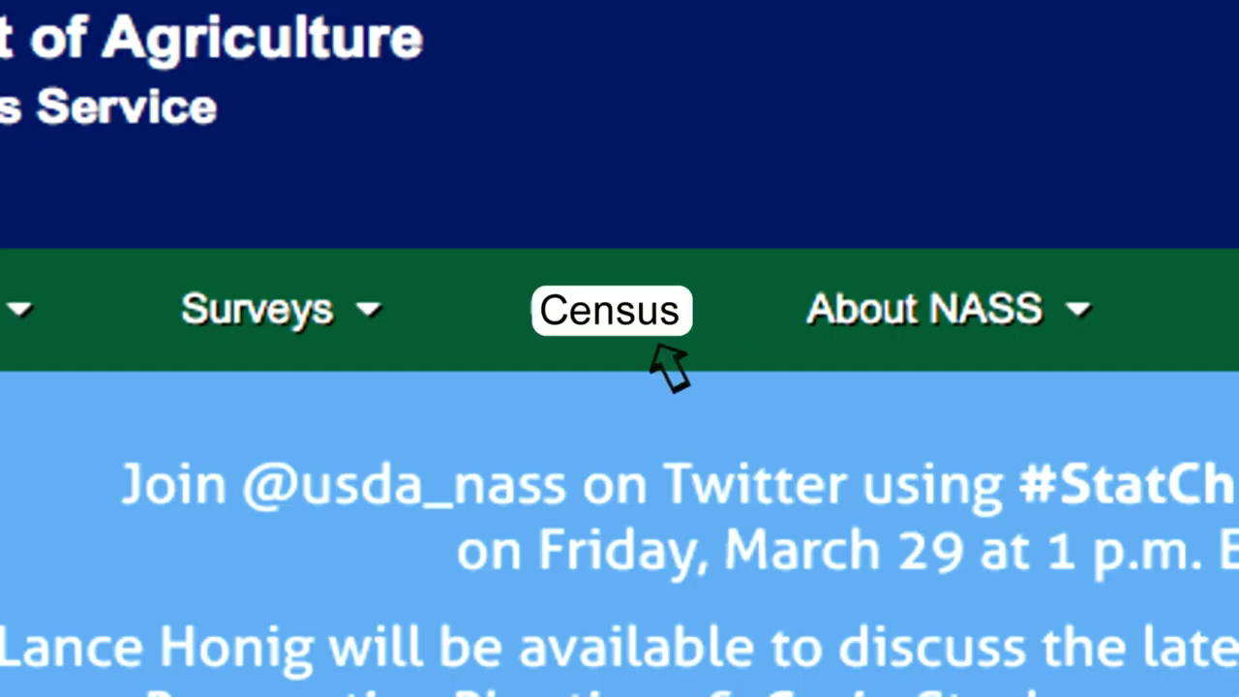
- Open the 2012 Census of Agriculture report from the Census page and scroll its table of contents
click(655, 340)
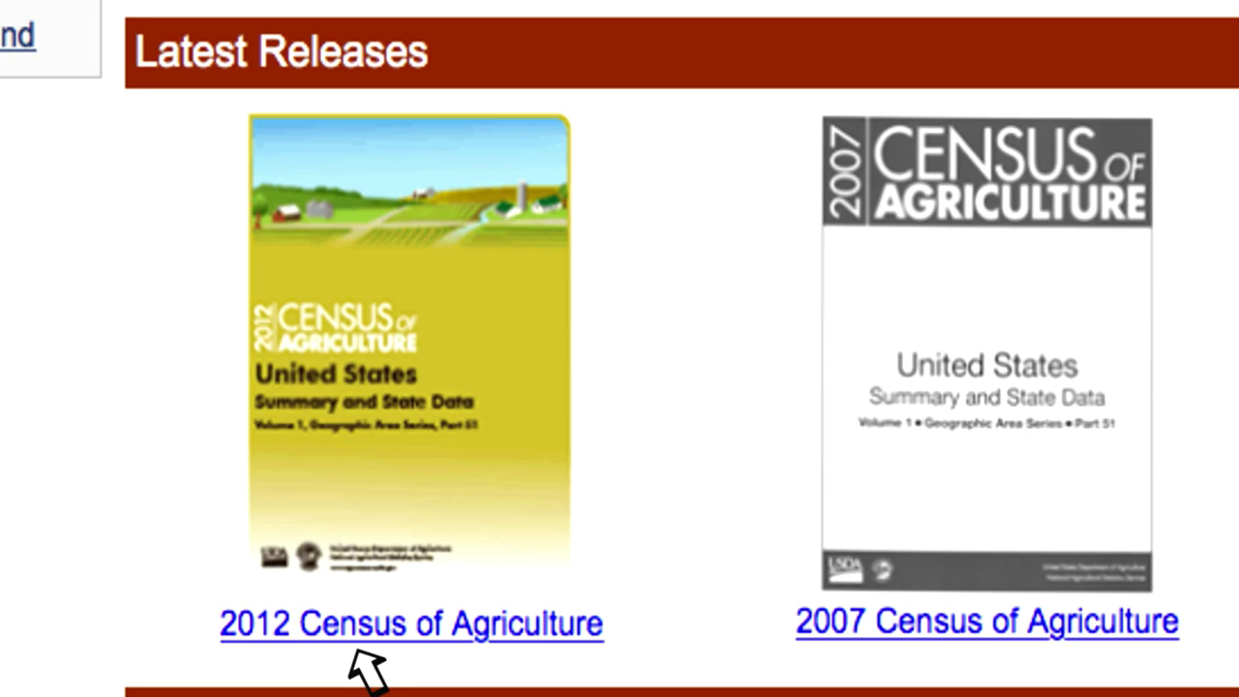
click(418, 627)
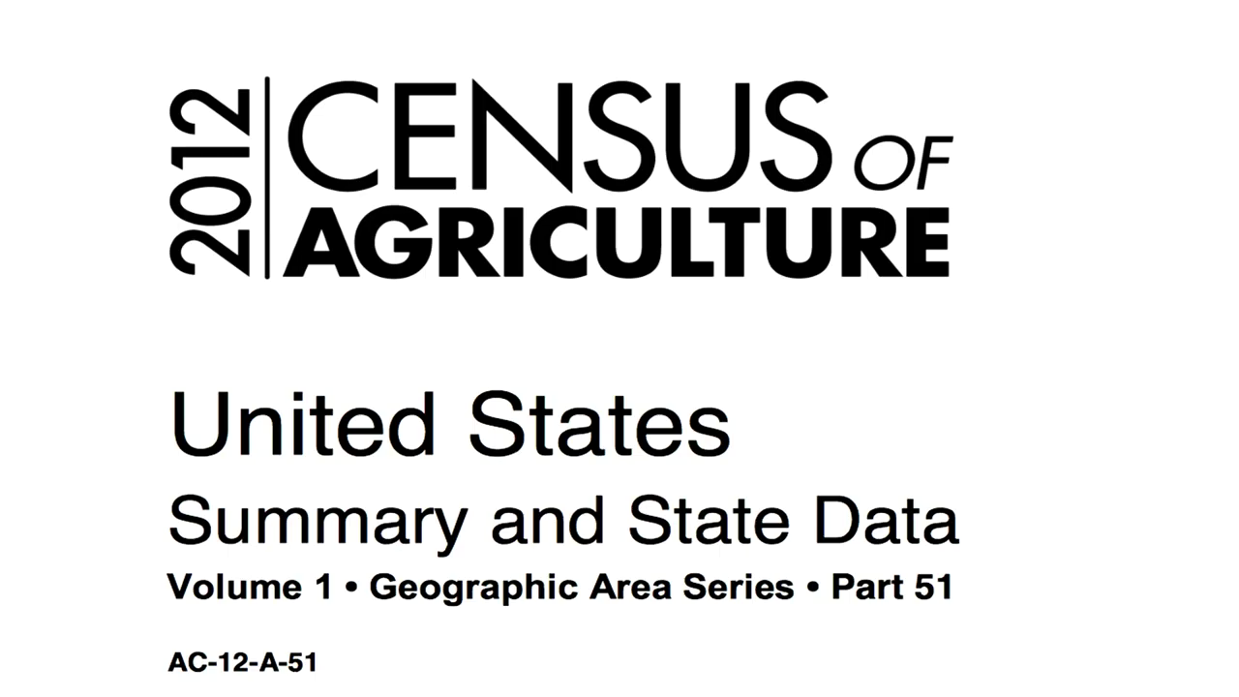
scroll(620, 388, down, 5)
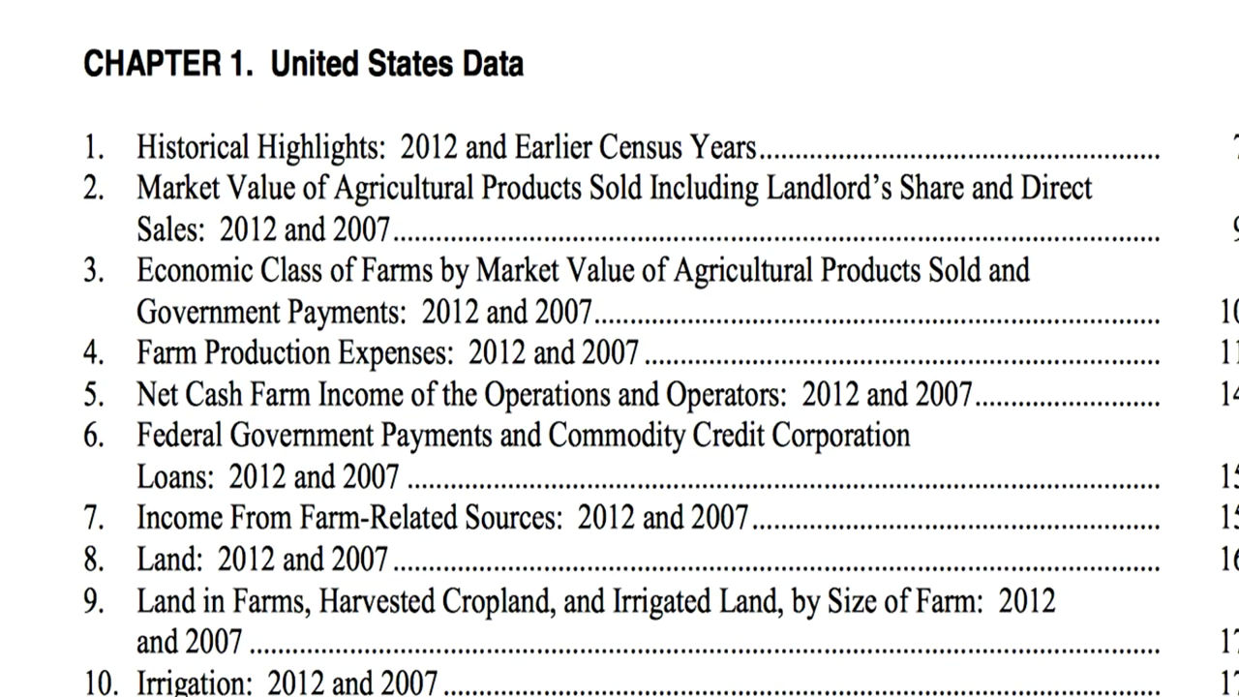
scroll(620, 388, down, 10)
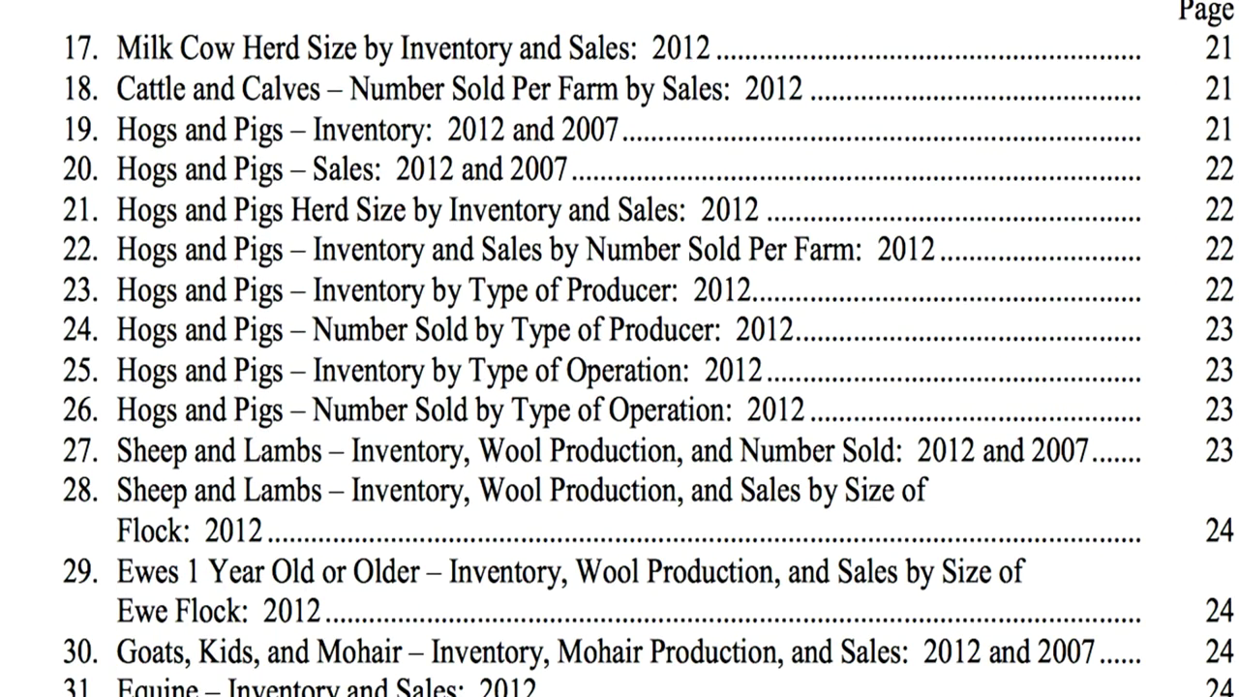
scroll(620, 387, down, 5)
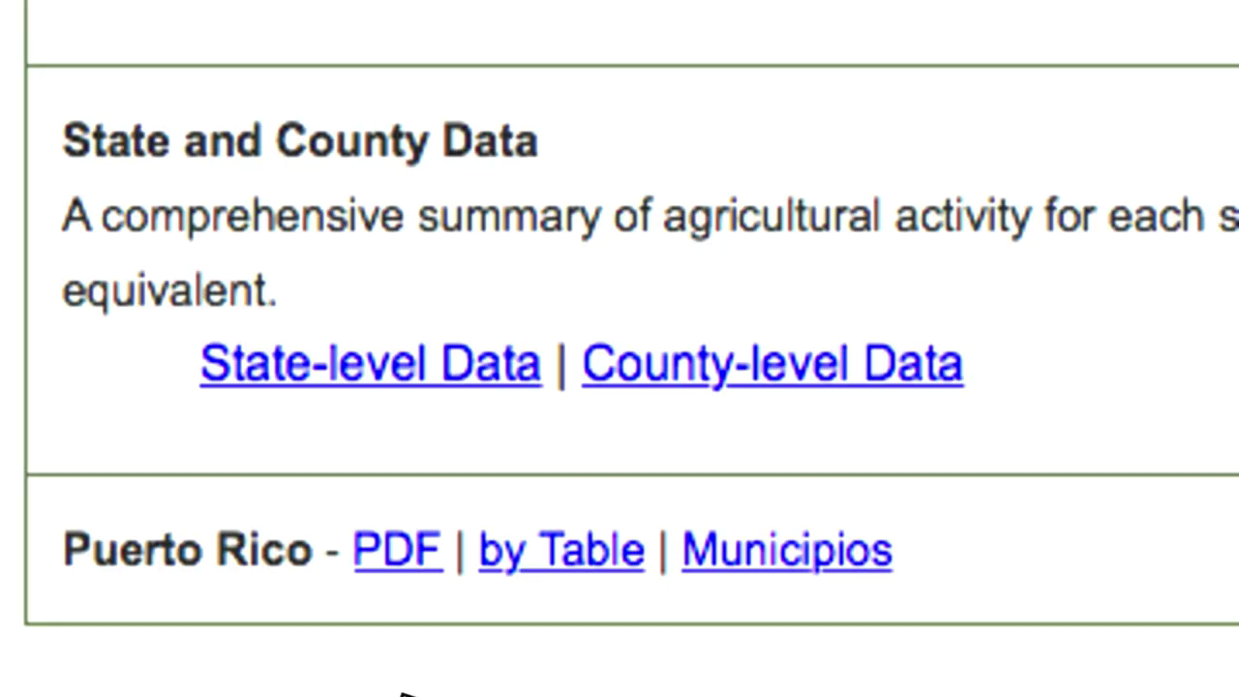
- Open Illinois' 2012 Census state-level and county-level data and view Table 11, Cattle and Calves
click(440, 388)
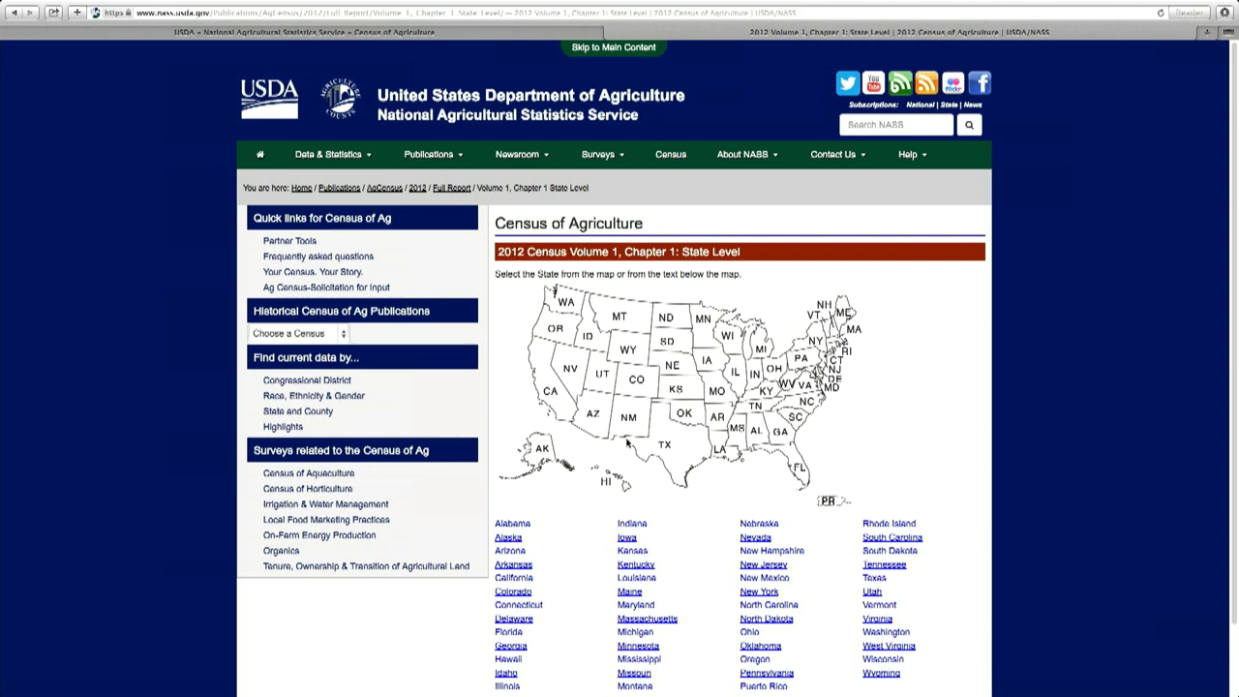
click(733, 377)
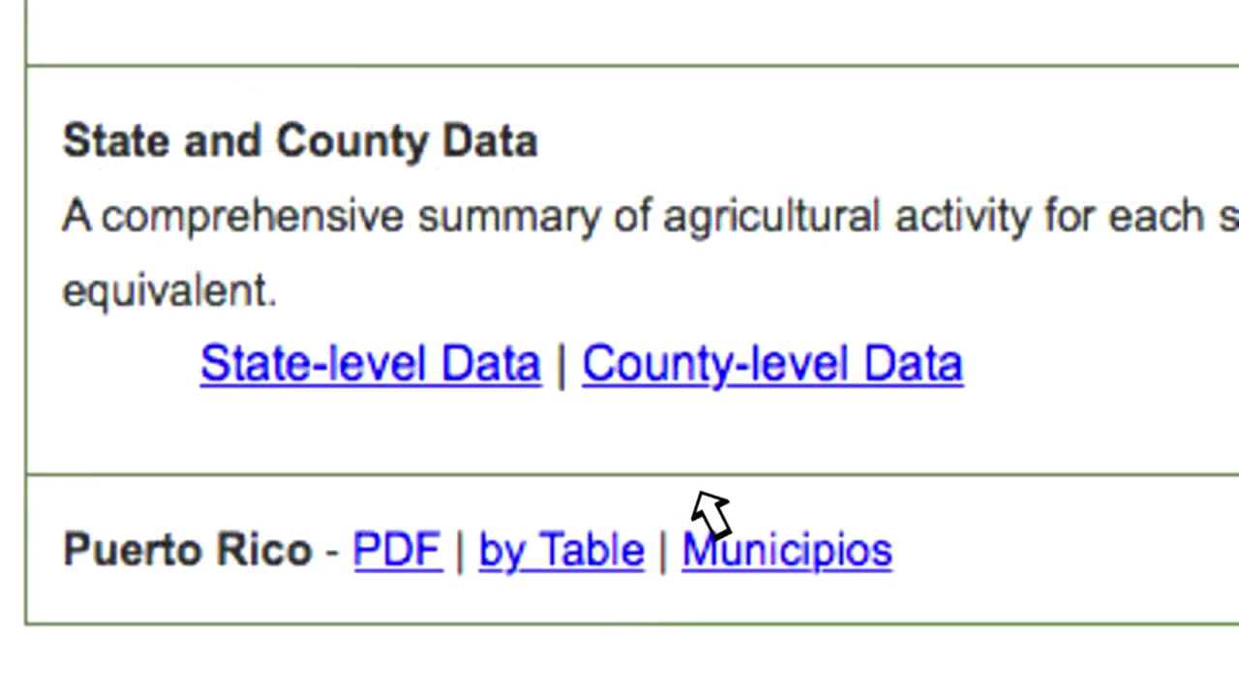
click(756, 407)
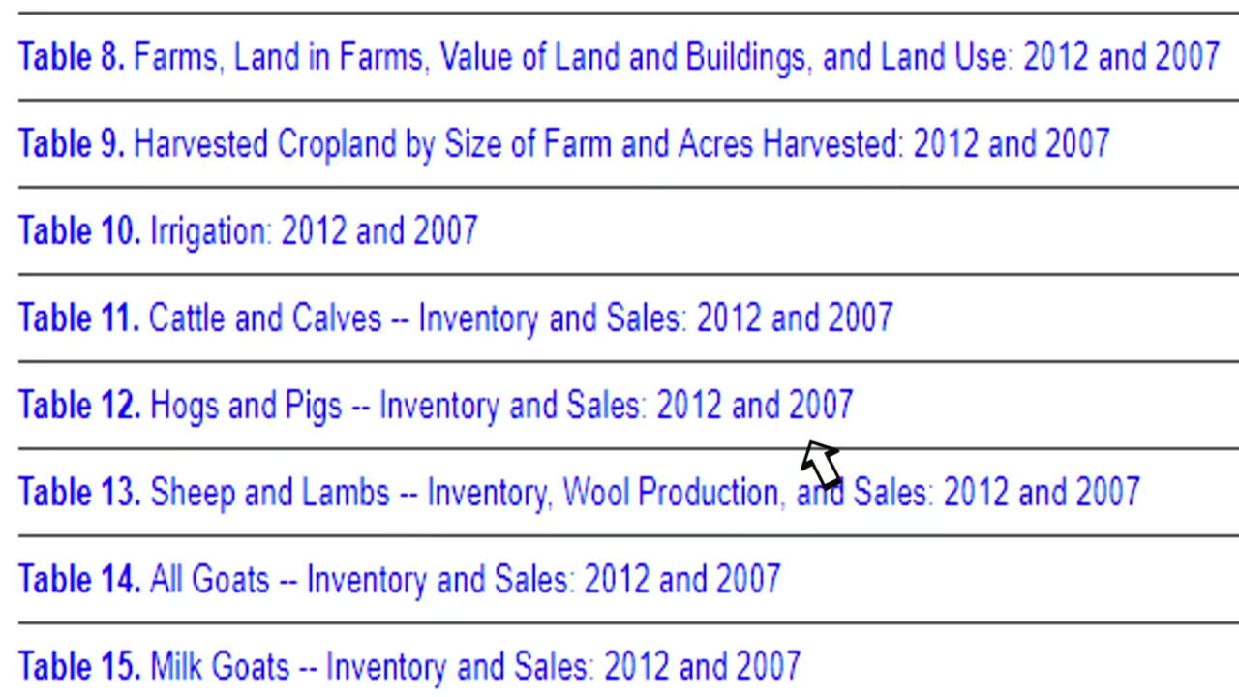
click(881, 349)
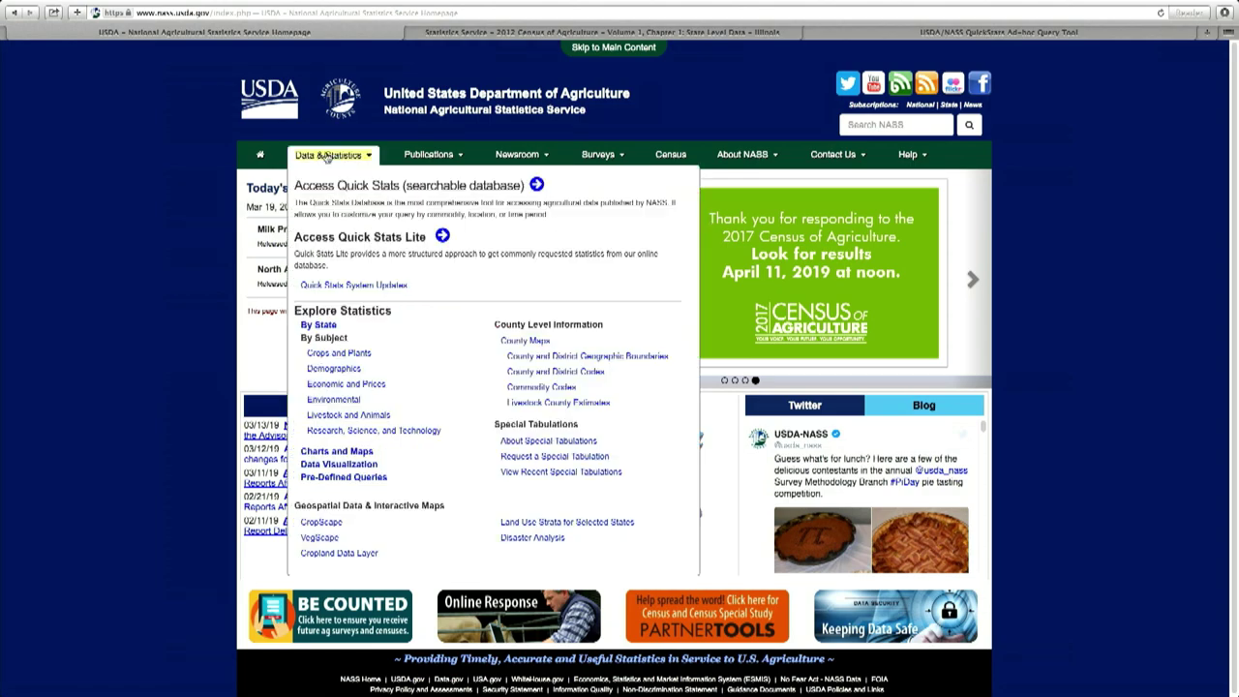
- Open Quick Stats and select CENSUS as the program and CROPS as the sector
mouse_move(307, 160)
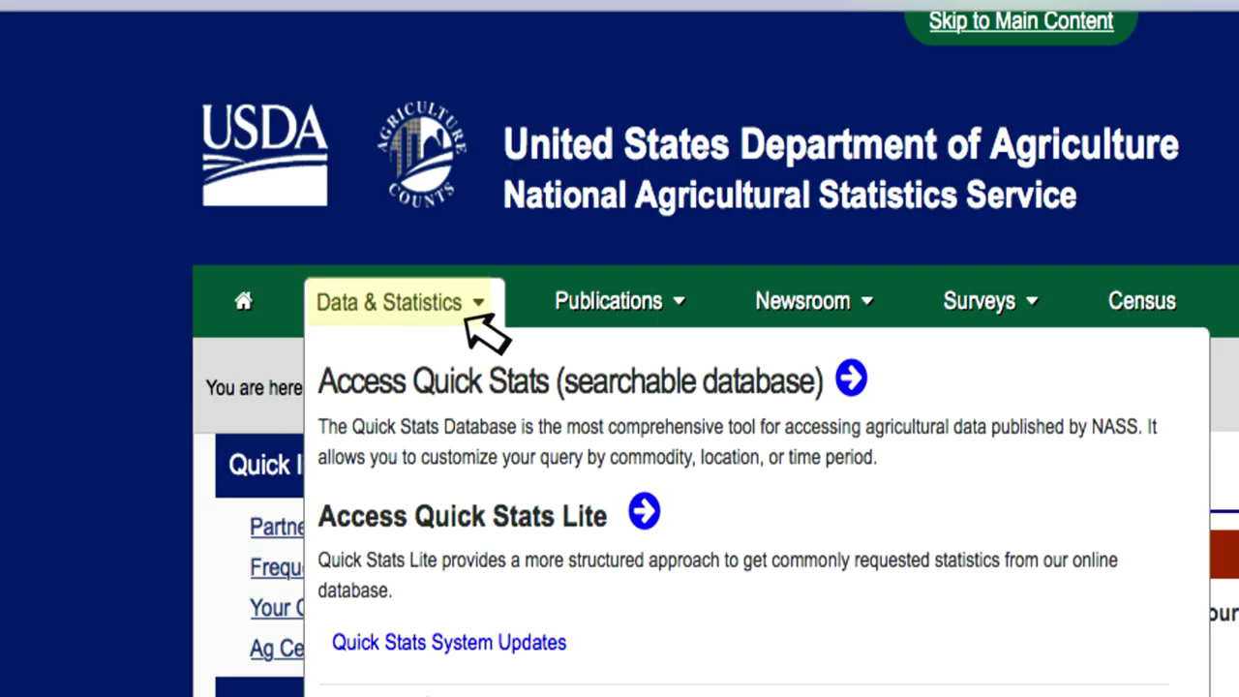
click(850, 378)
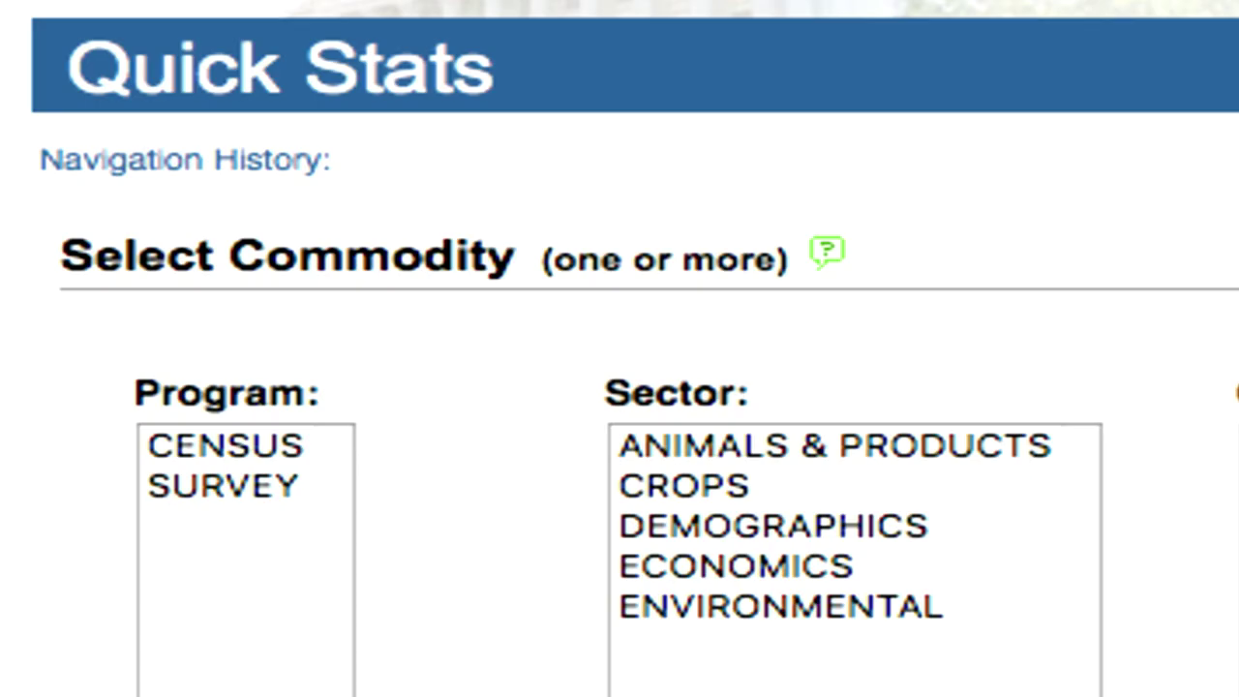
click(321, 447)
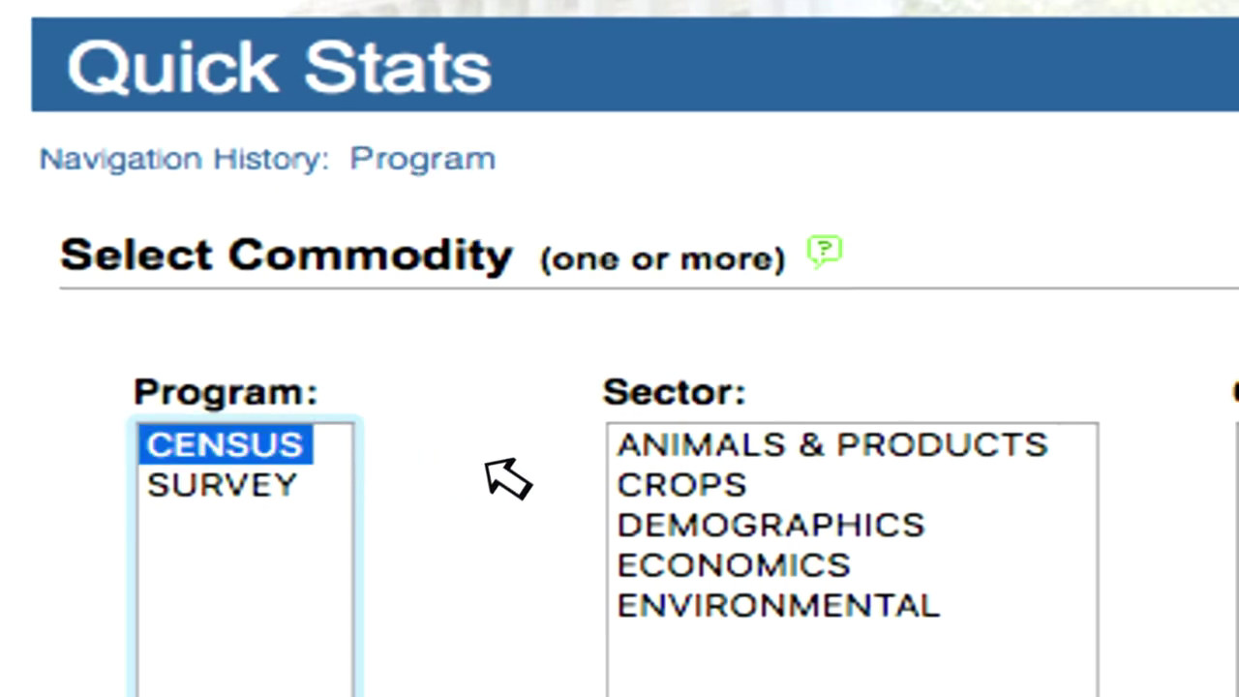
click(738, 484)
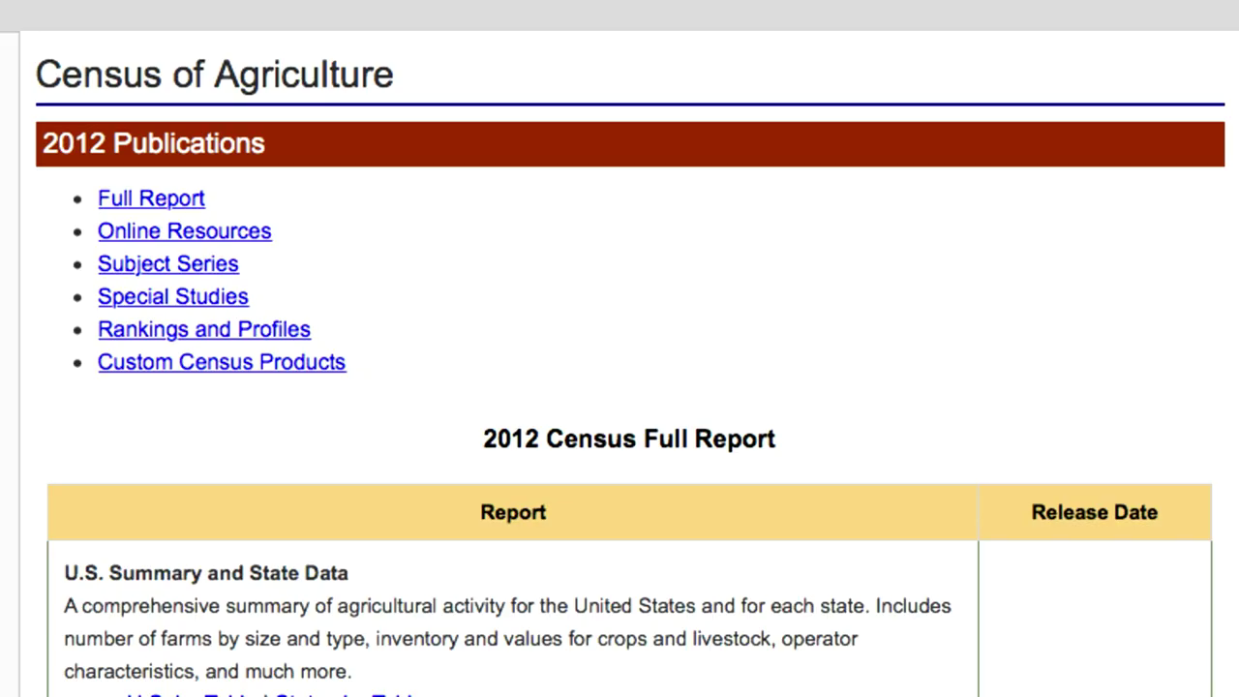
scroll(620, 349, down, 8)
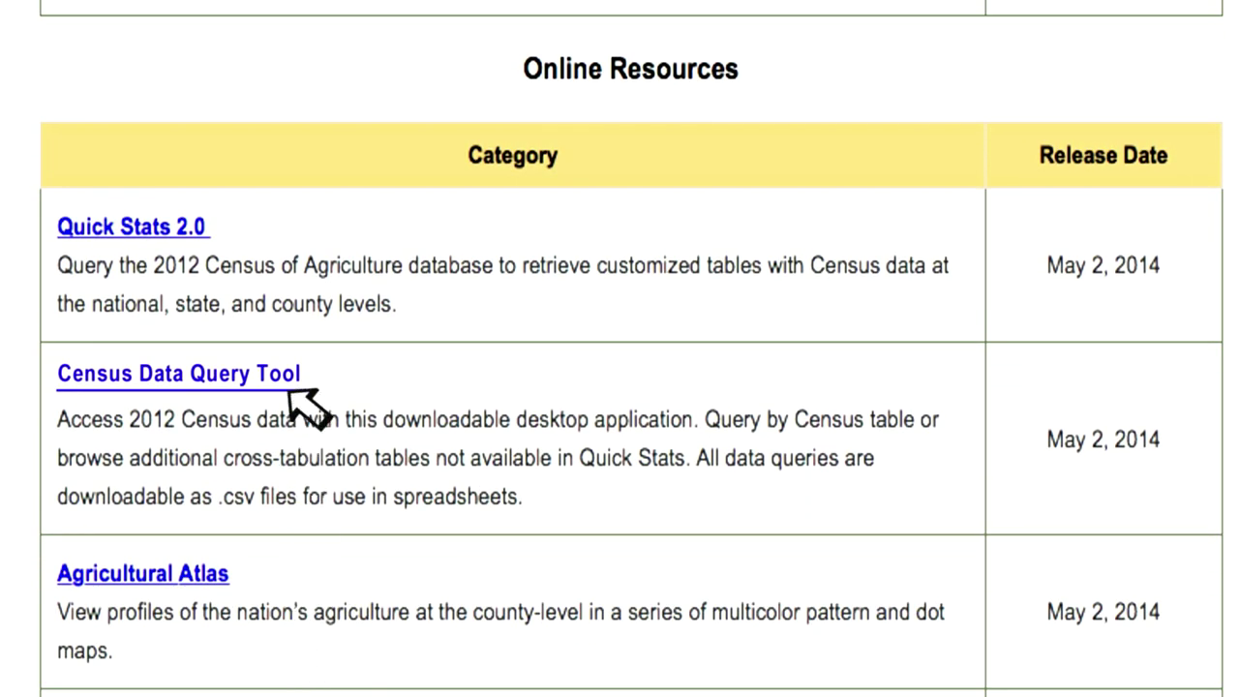
- View the Census Data Query Tool page and the Agricultural Atlas county maps
click(290, 388)
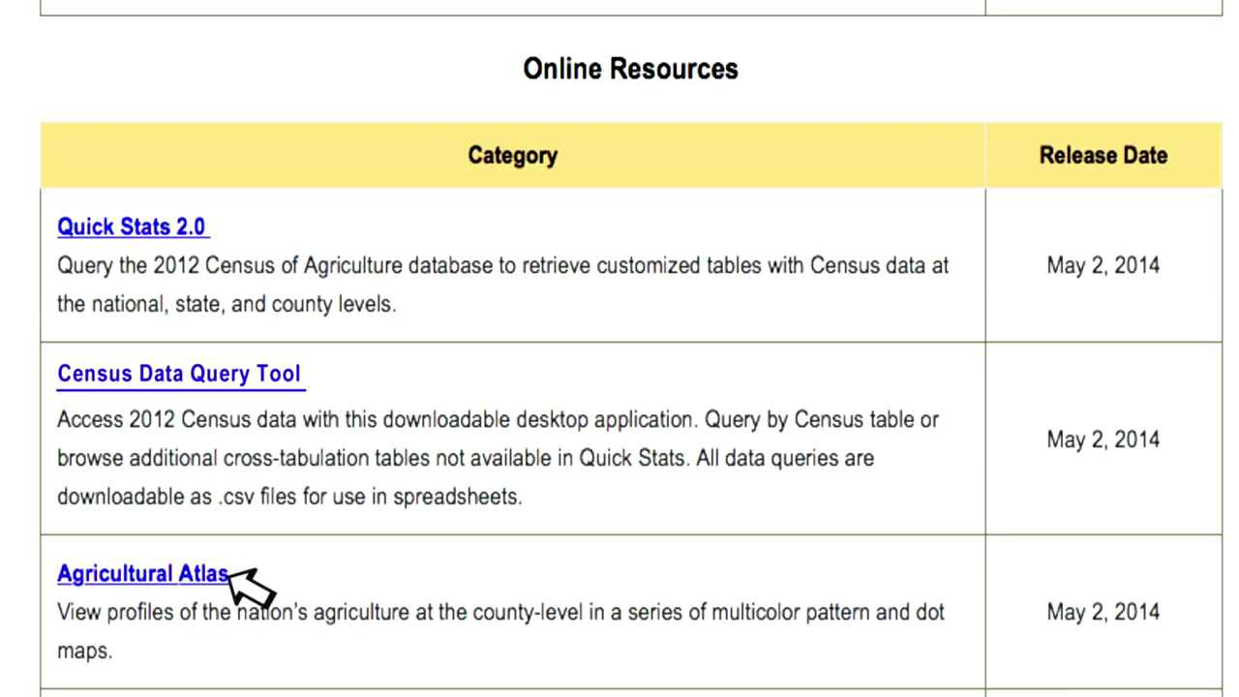
click(237, 575)
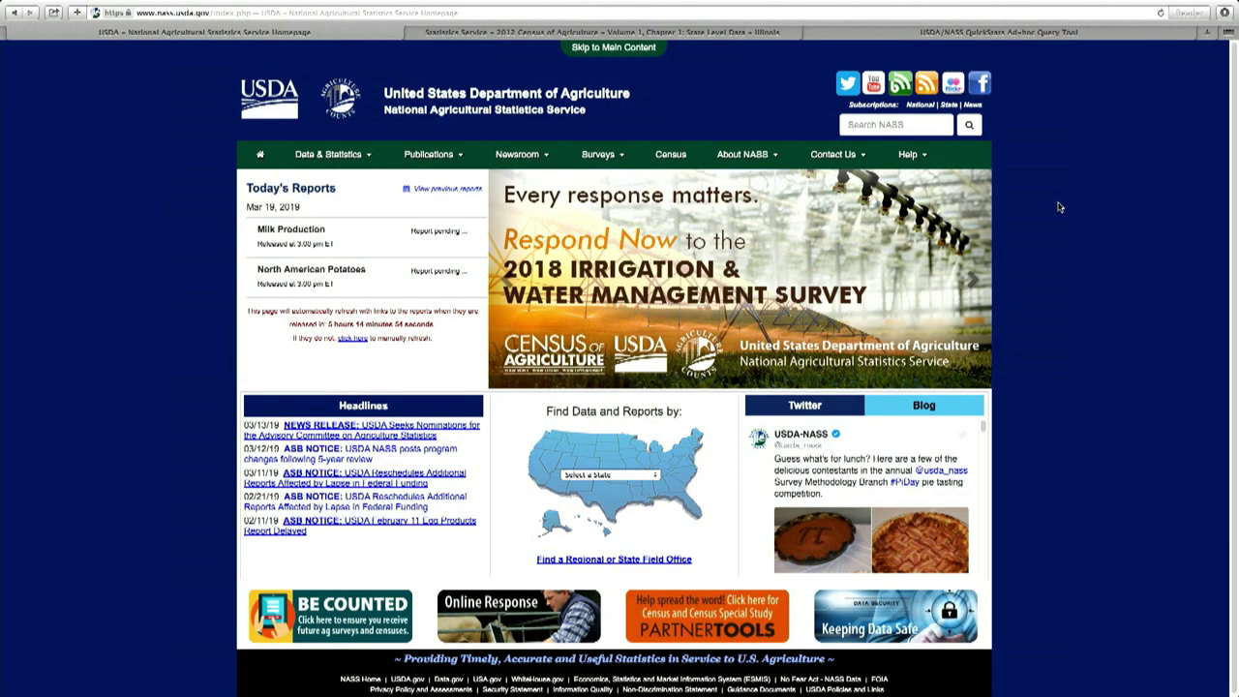
- Advance the homepage banner, then reach the Quick Stats commodity page via Data & Statistics
click(974, 282)
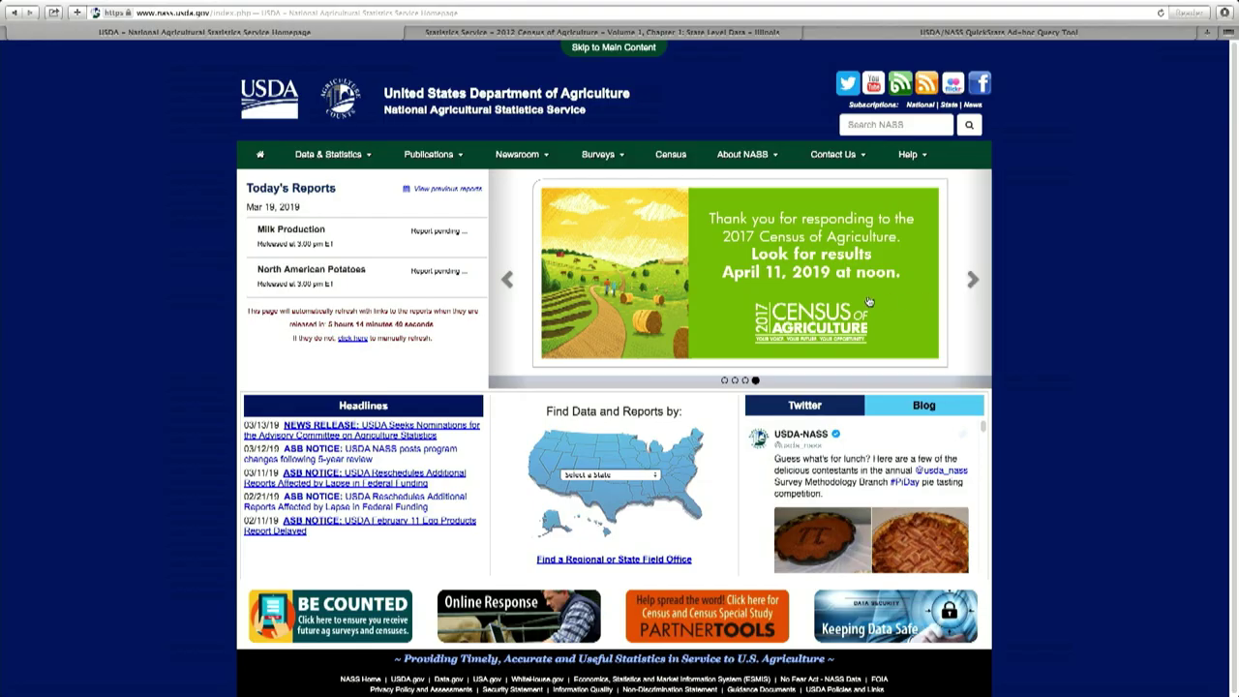
click(308, 157)
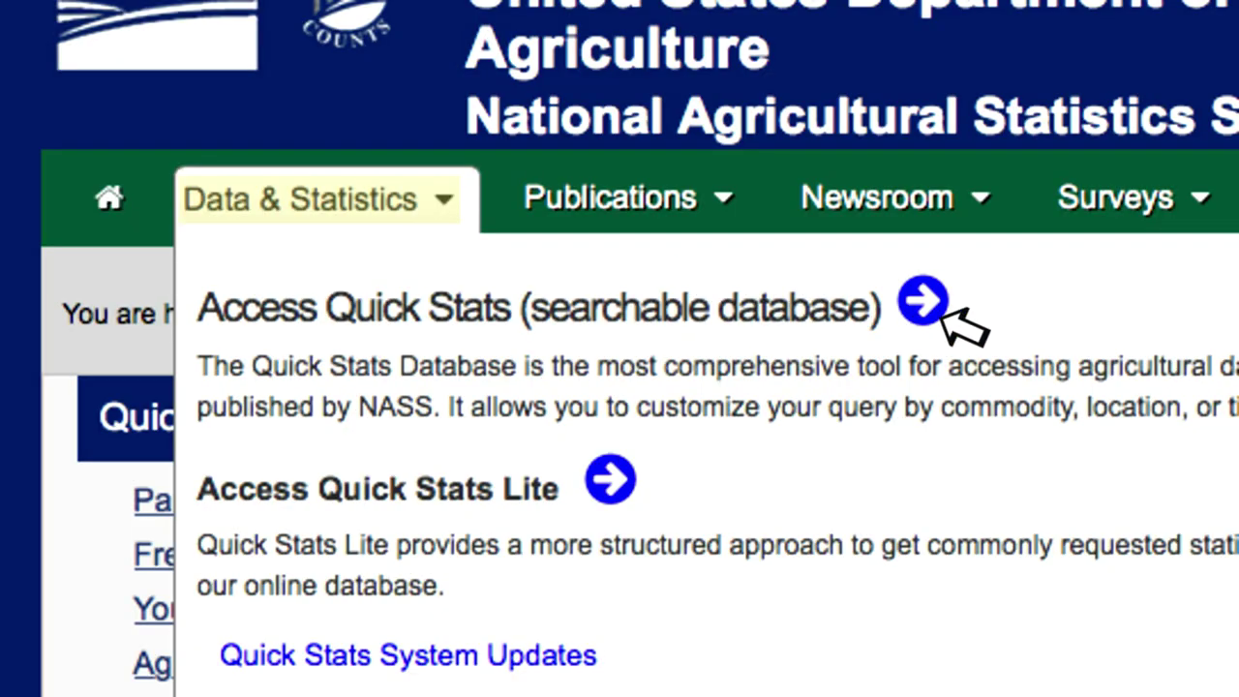
click(939, 308)
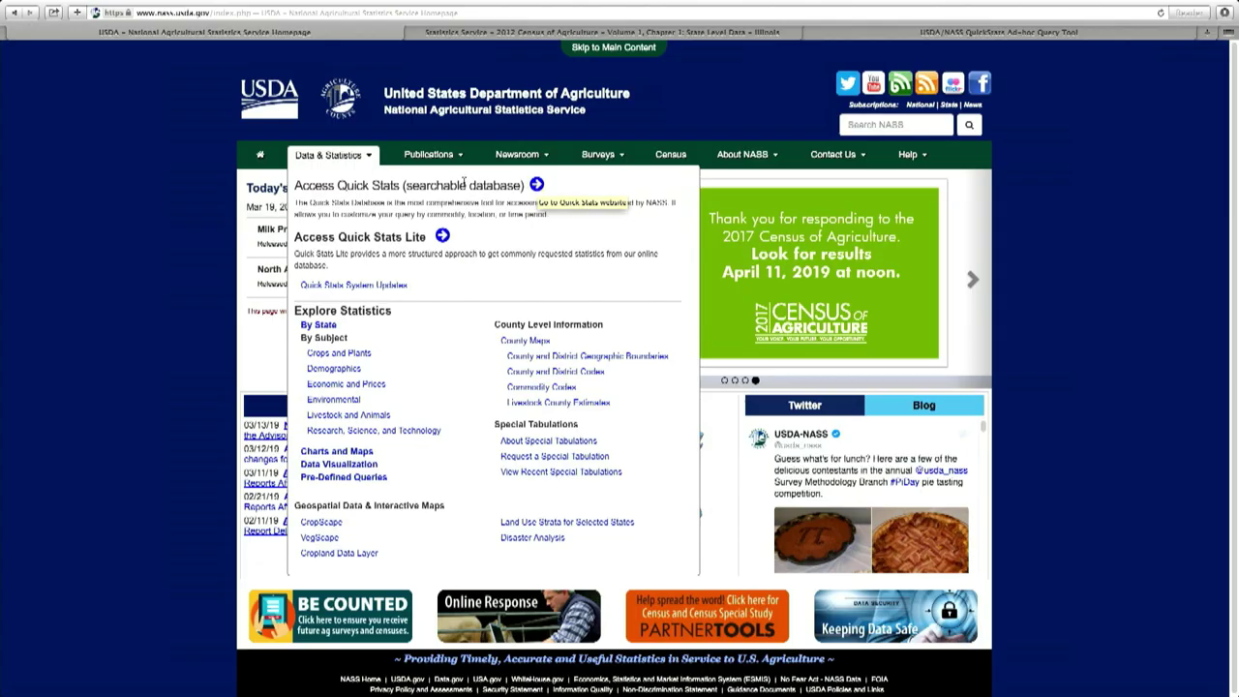
mouse_move(436, 161)
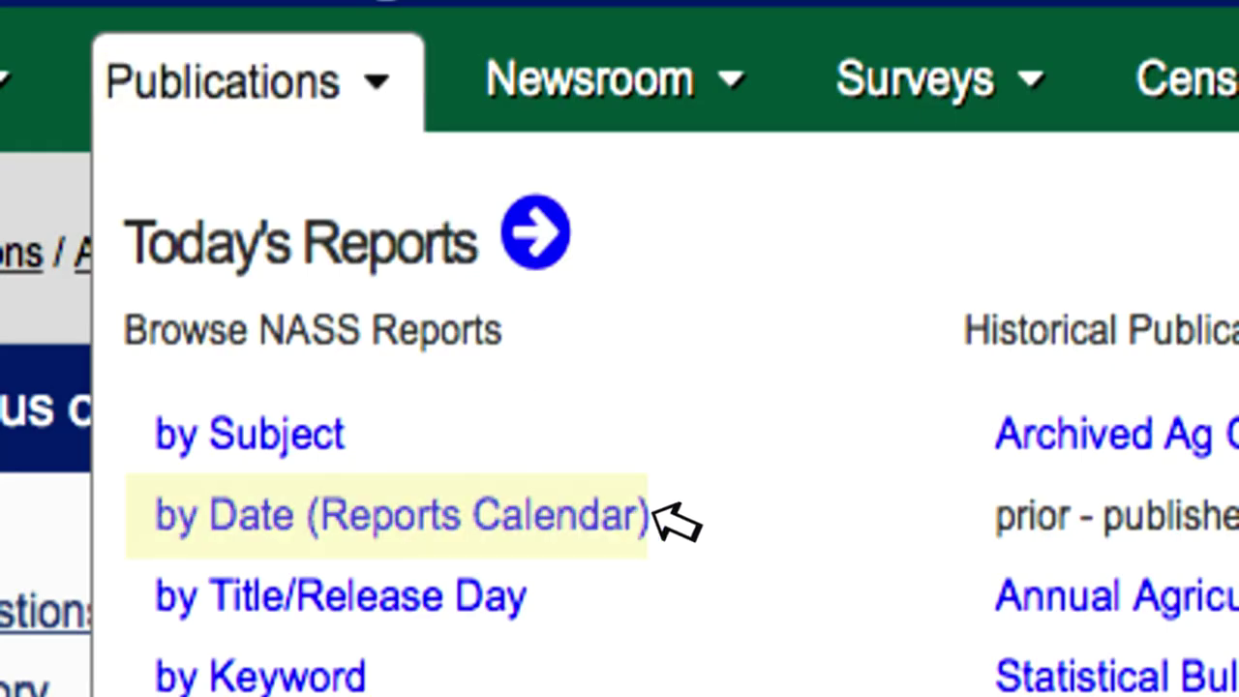
- Browse the April 2019 Reports by Date calendar of scheduled releases
click(653, 518)
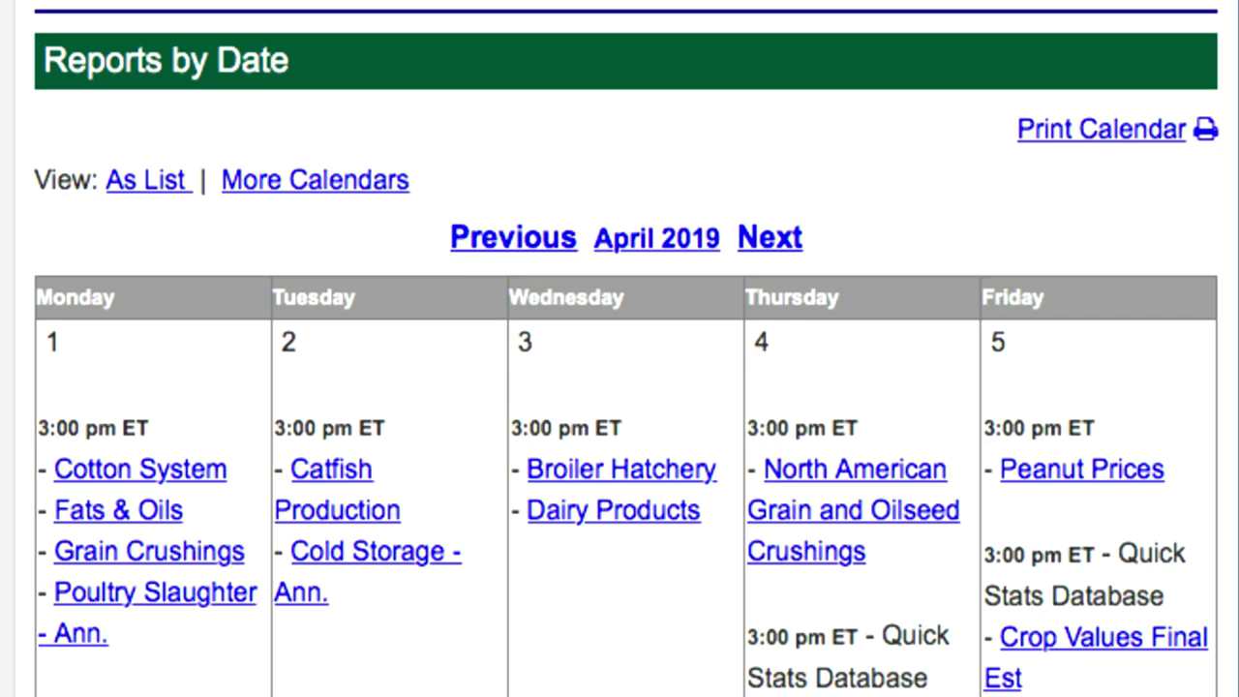
scroll(619, 349, down, 10)
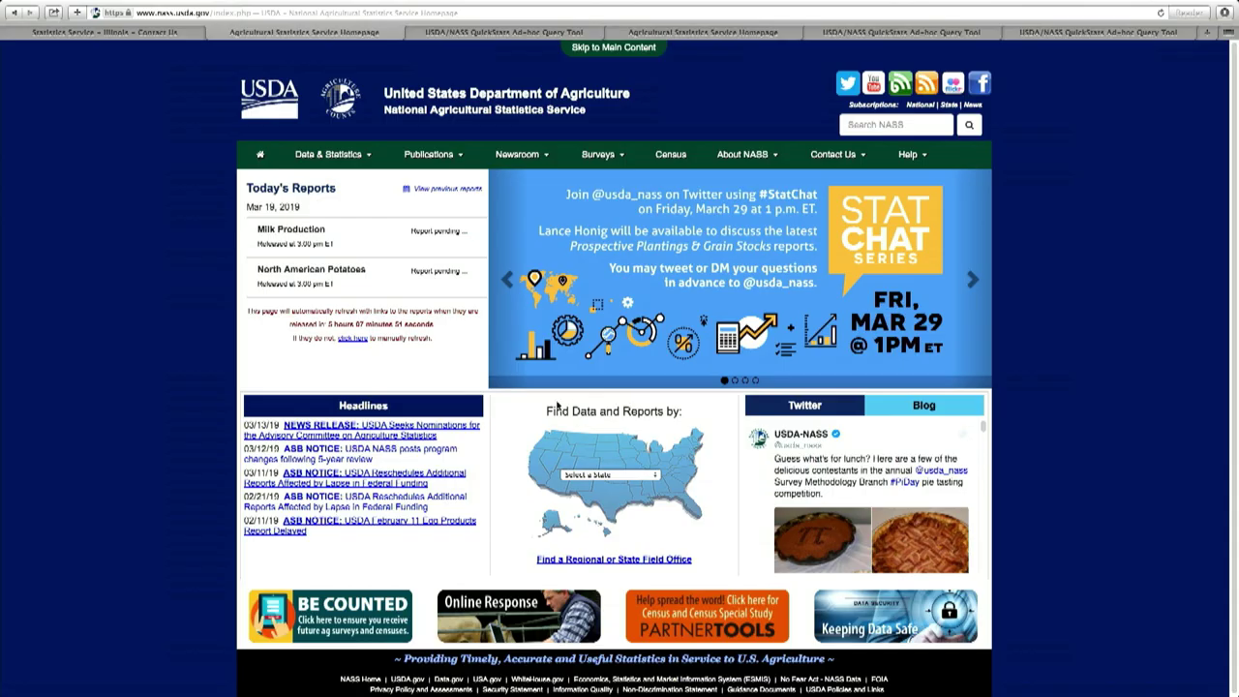
- Look through state statistics, the Census Story, the Census FAQ and the past census years list
click(601, 431)
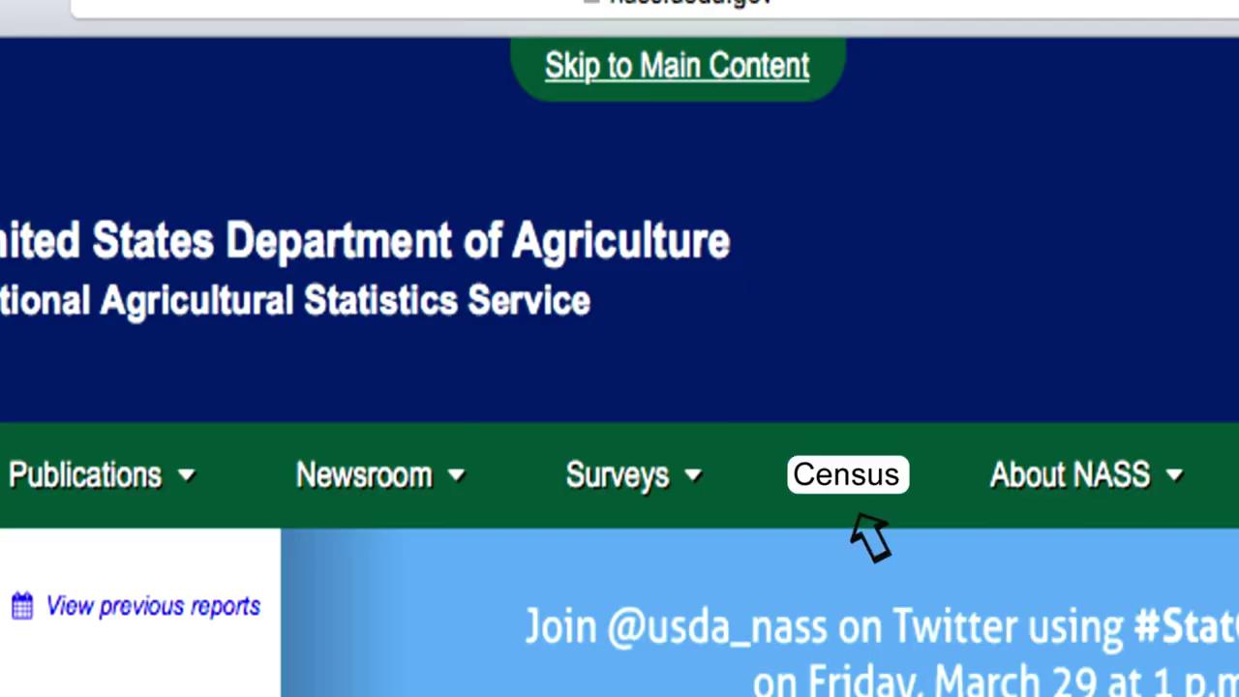
click(856, 513)
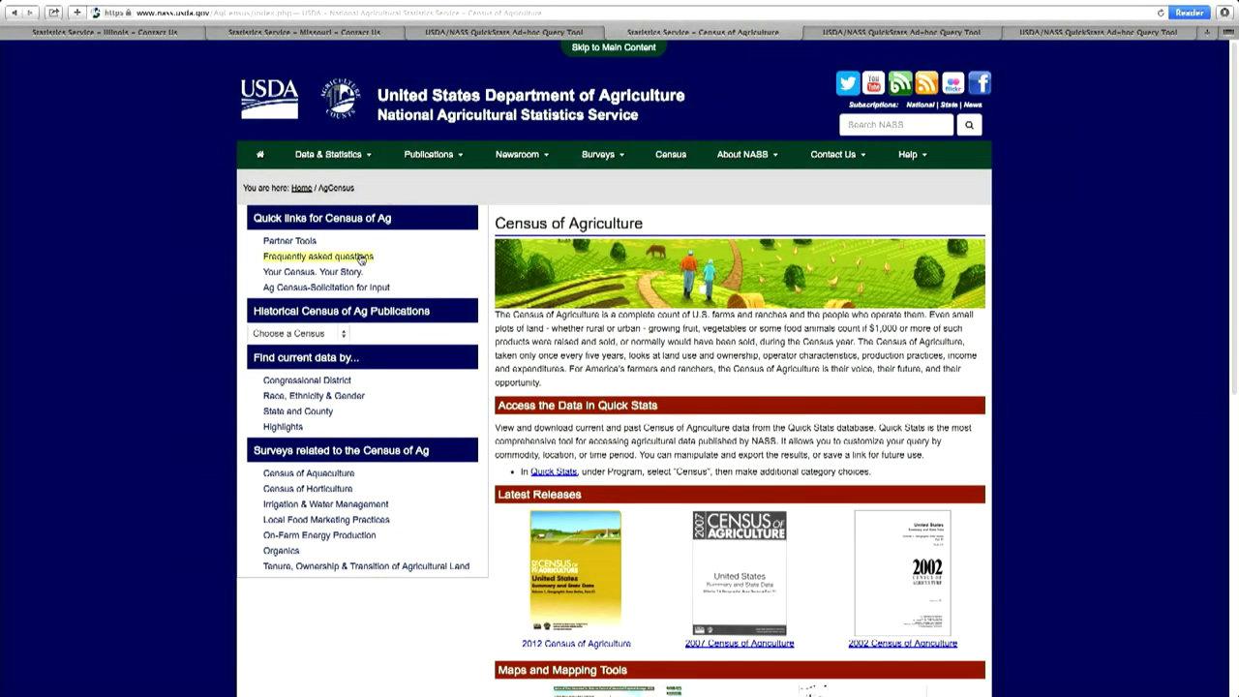
click(343, 268)
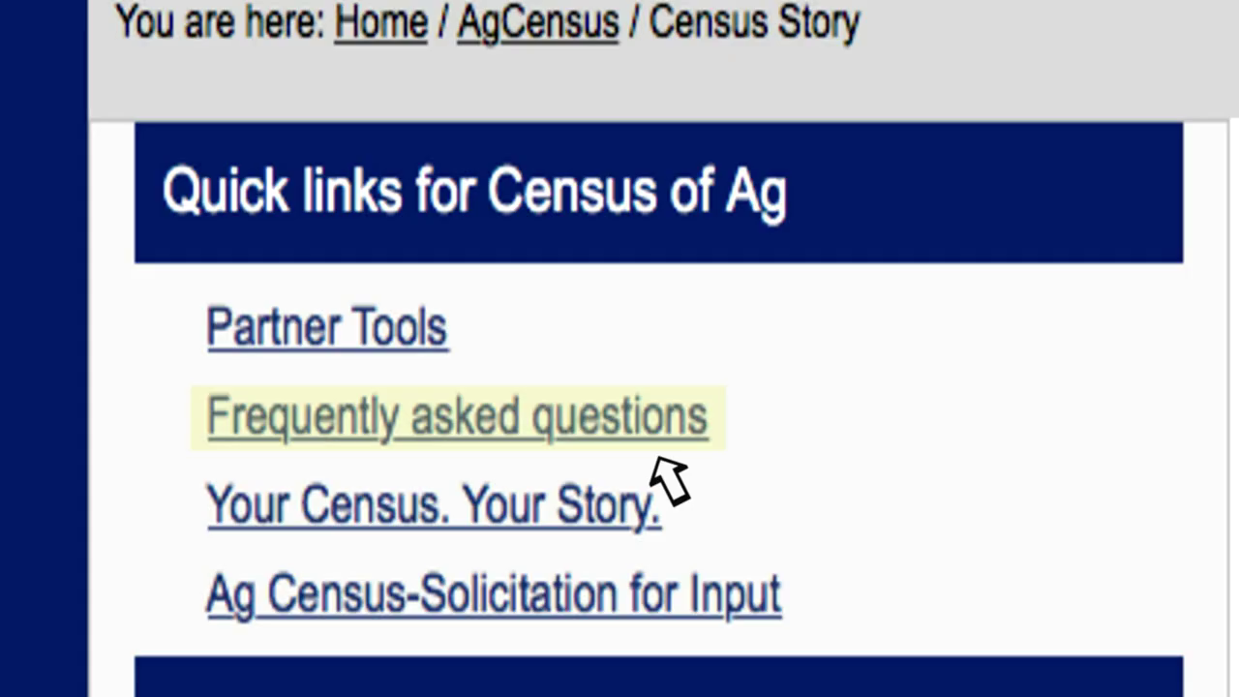
click(656, 457)
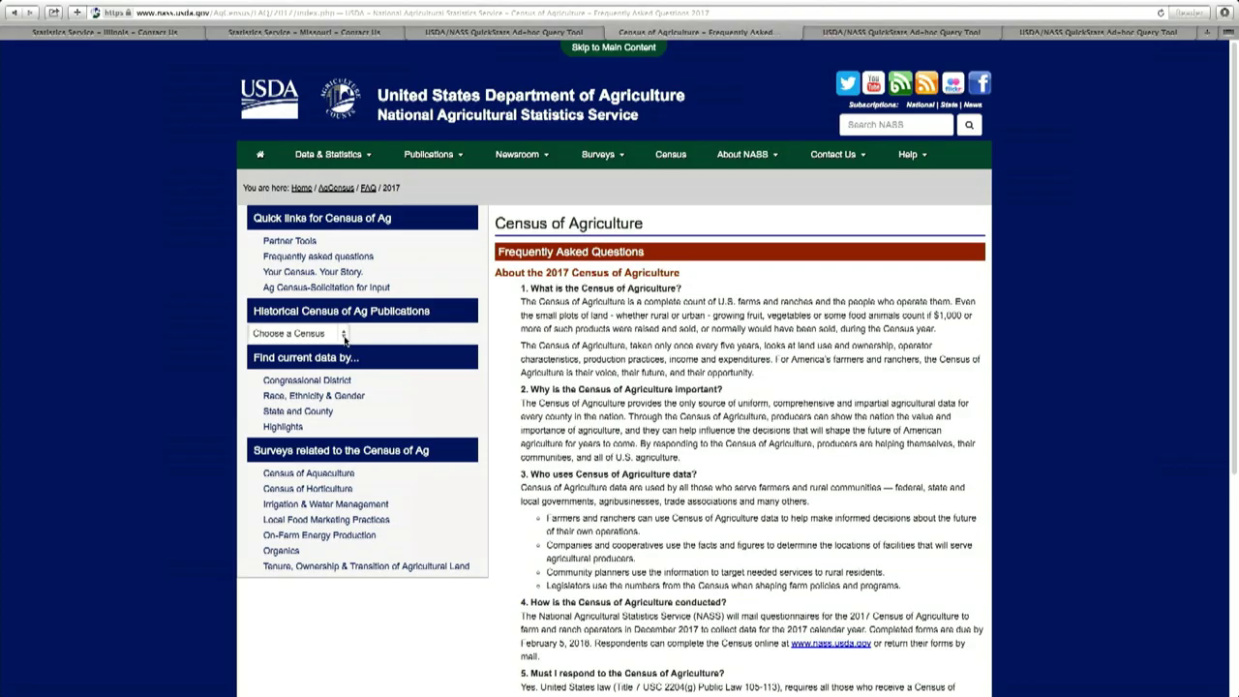
click(528, 463)
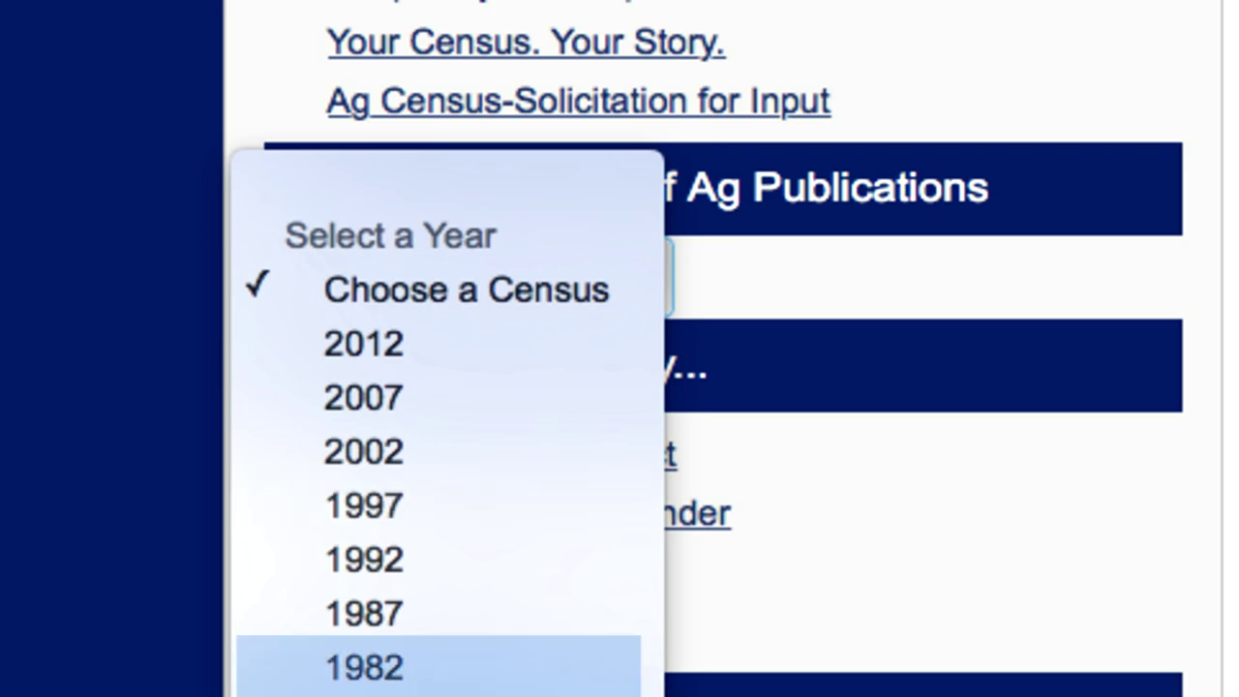
key(Return)
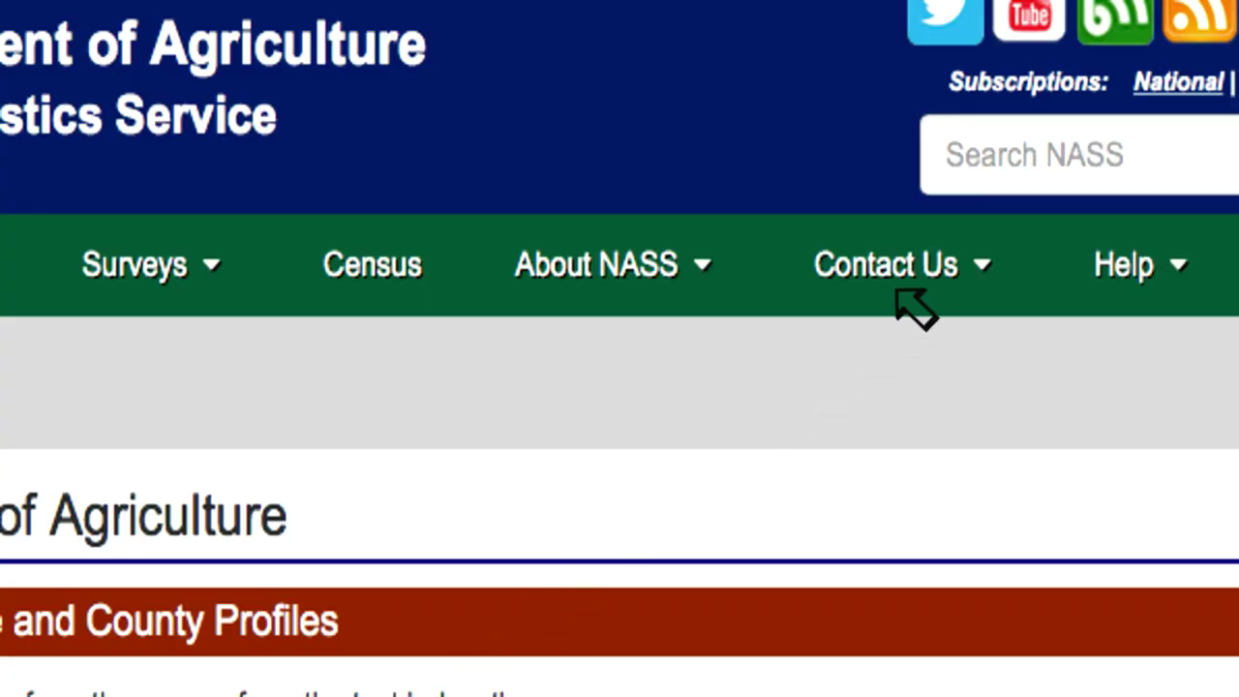
- View the Regional and State Field Offices contacts, then return home via the USDA logo
click(901, 283)
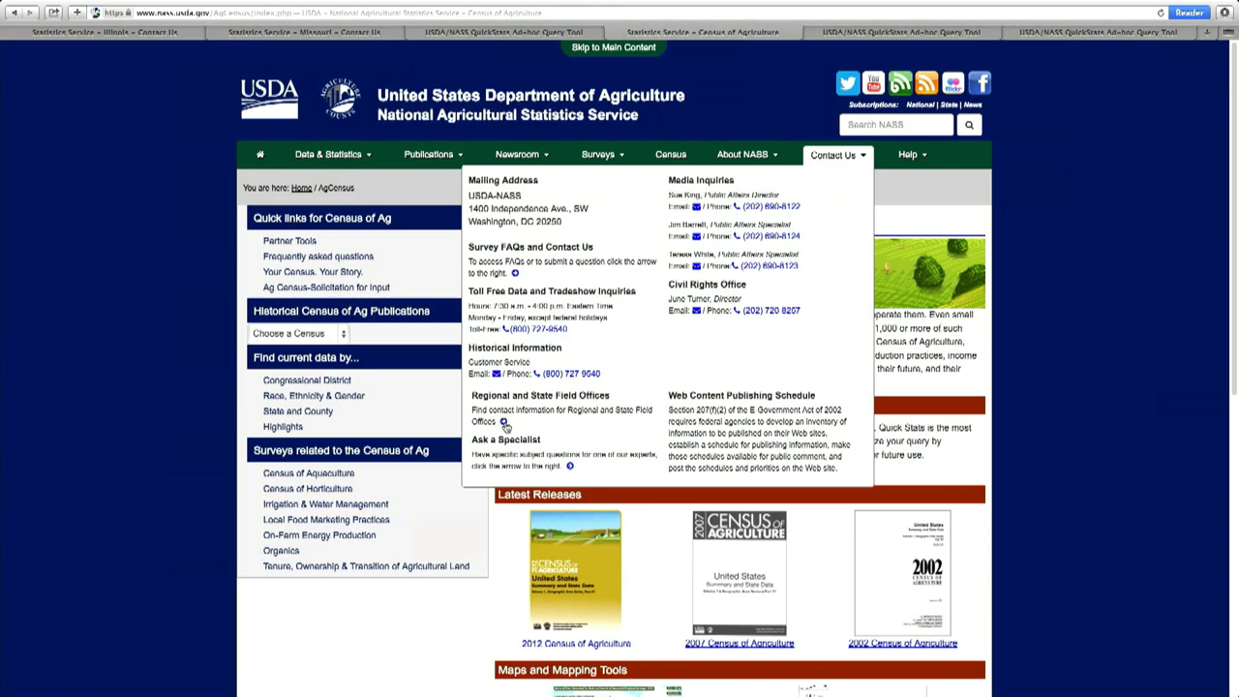
click(505, 426)
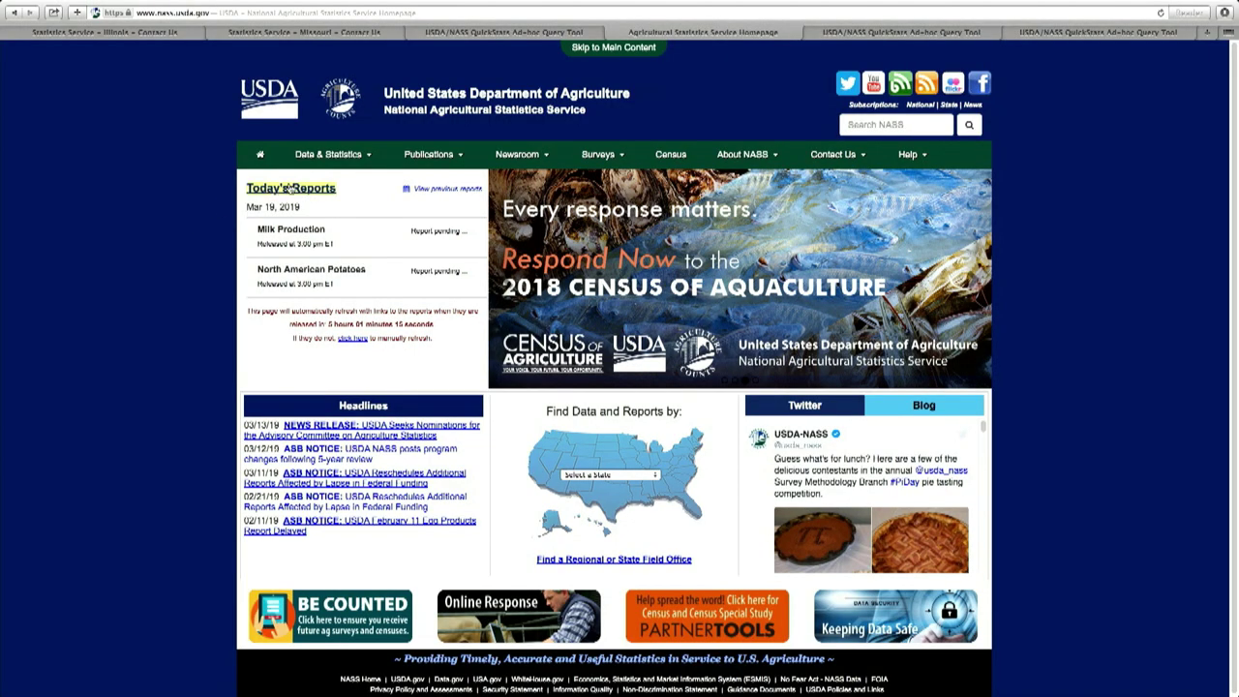
click(336, 160)
- Open Quick Stats and filter to CENSUS, ANIMALS & PRODUCTS, SPECIALTY and LLAMAS
click(332, 157)
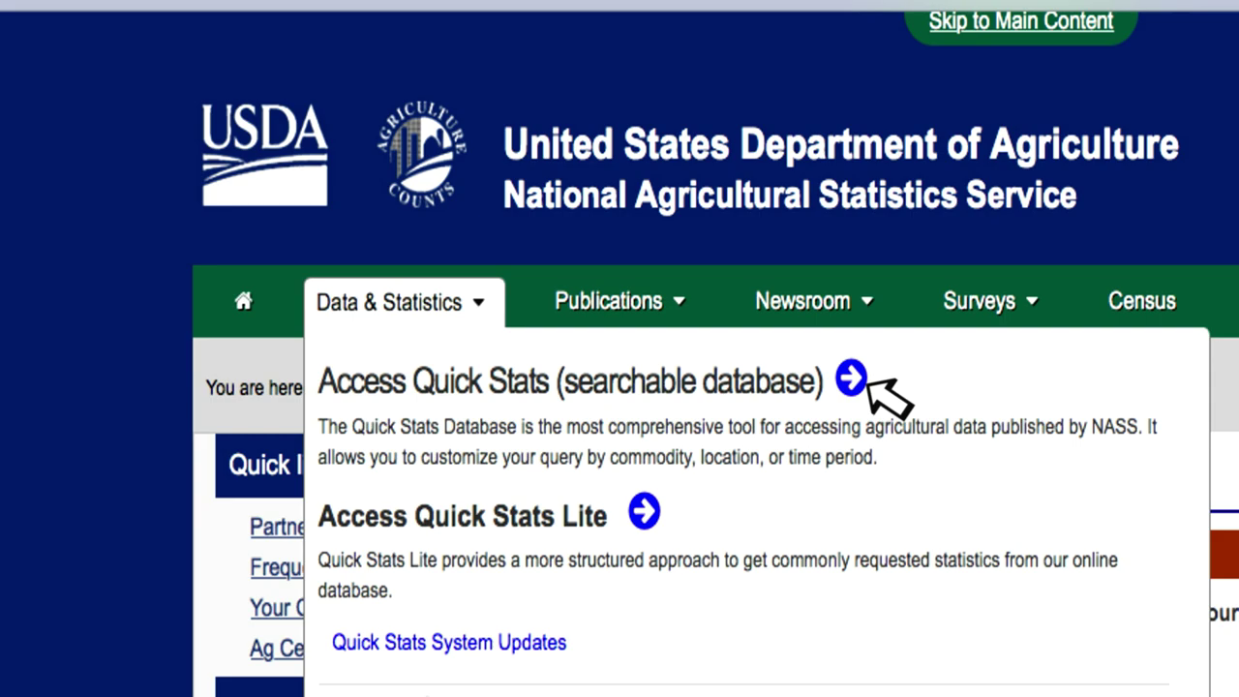
click(852, 380)
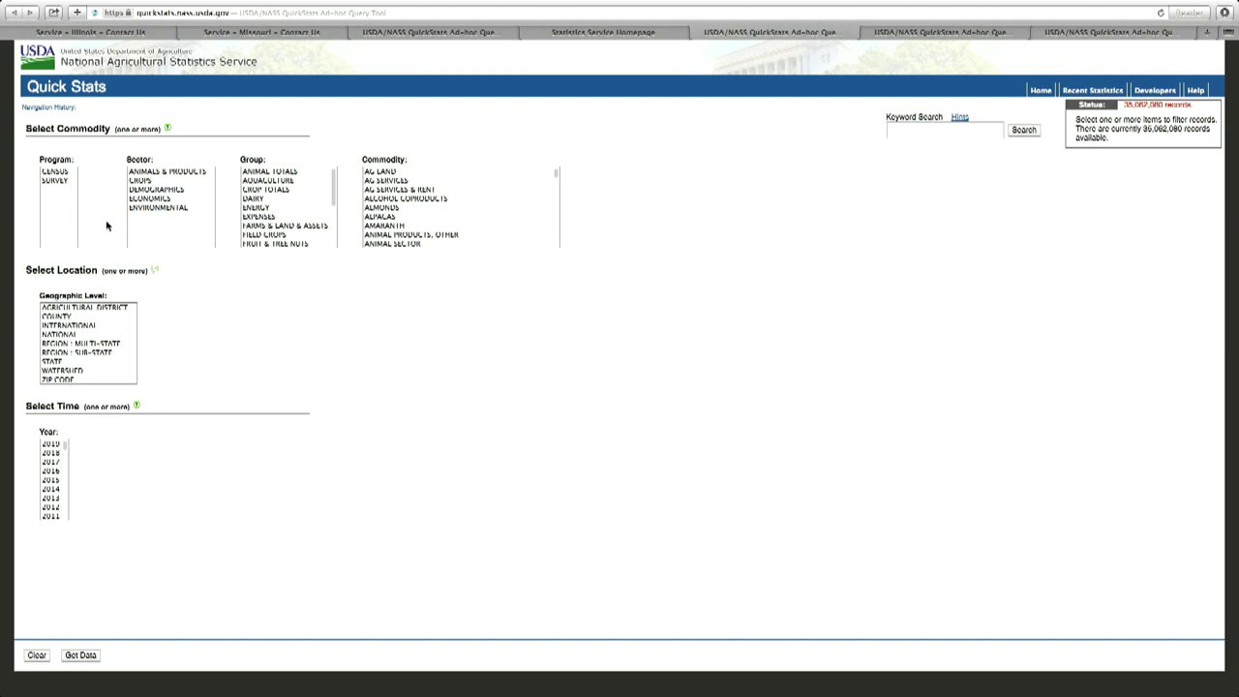
click(64, 172)
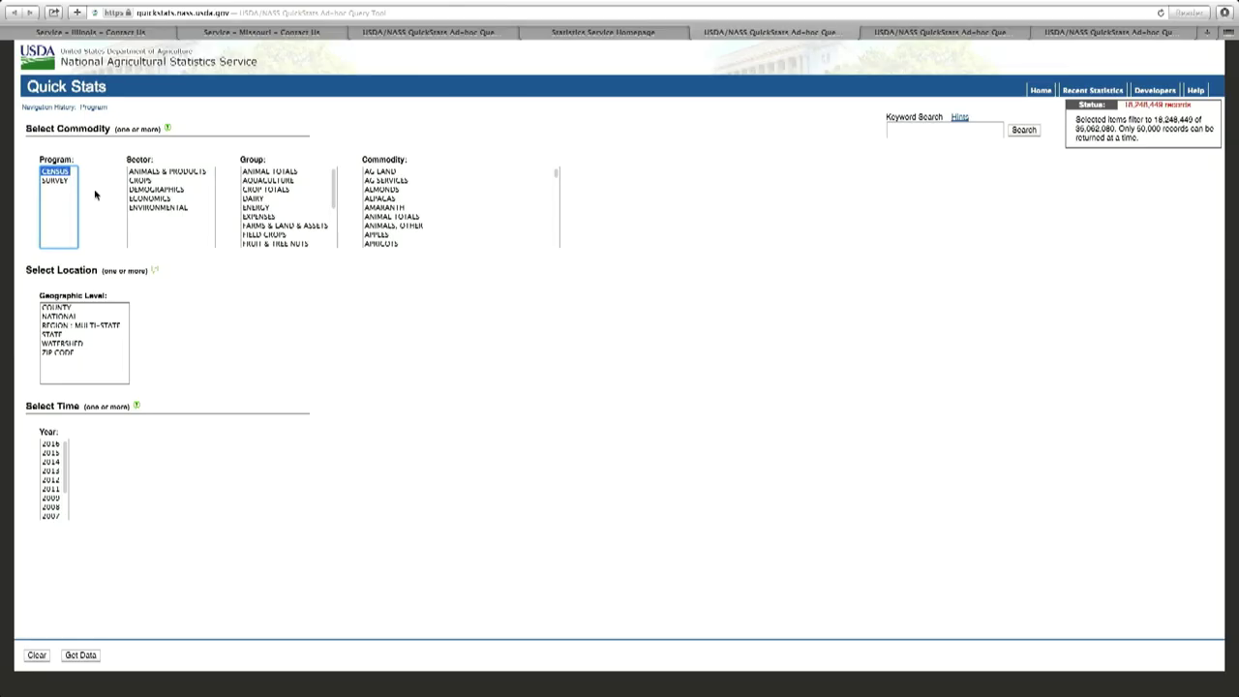
click(180, 172)
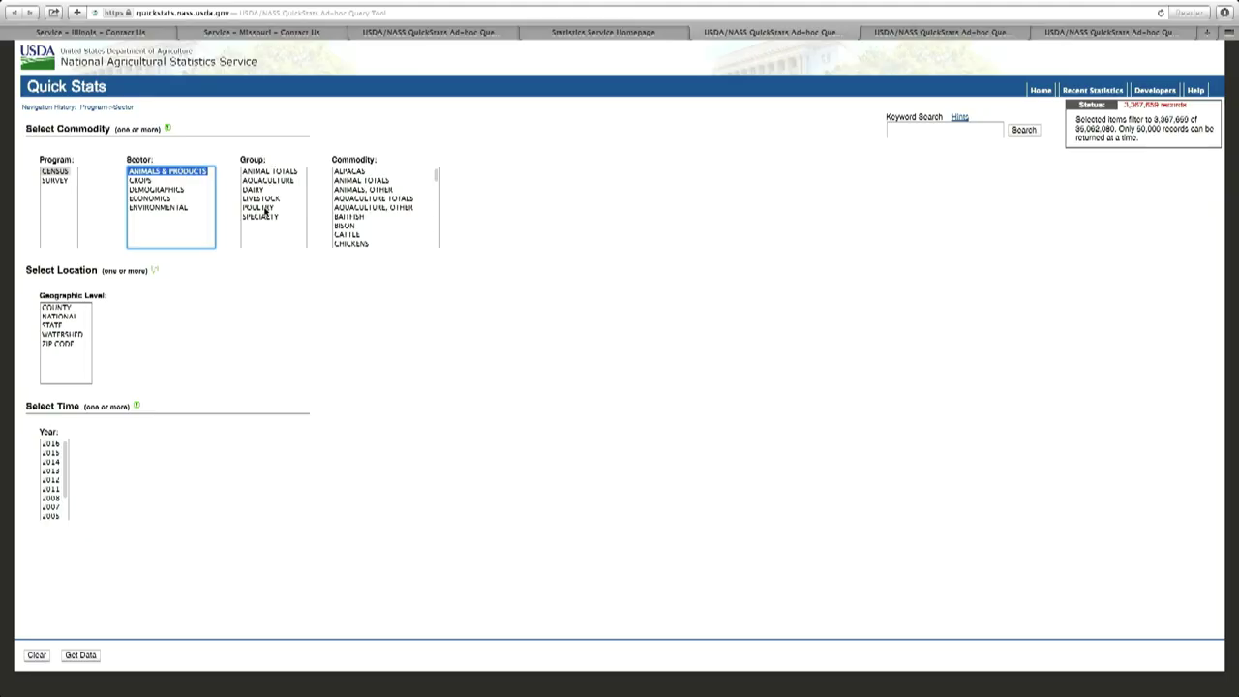
click(263, 217)
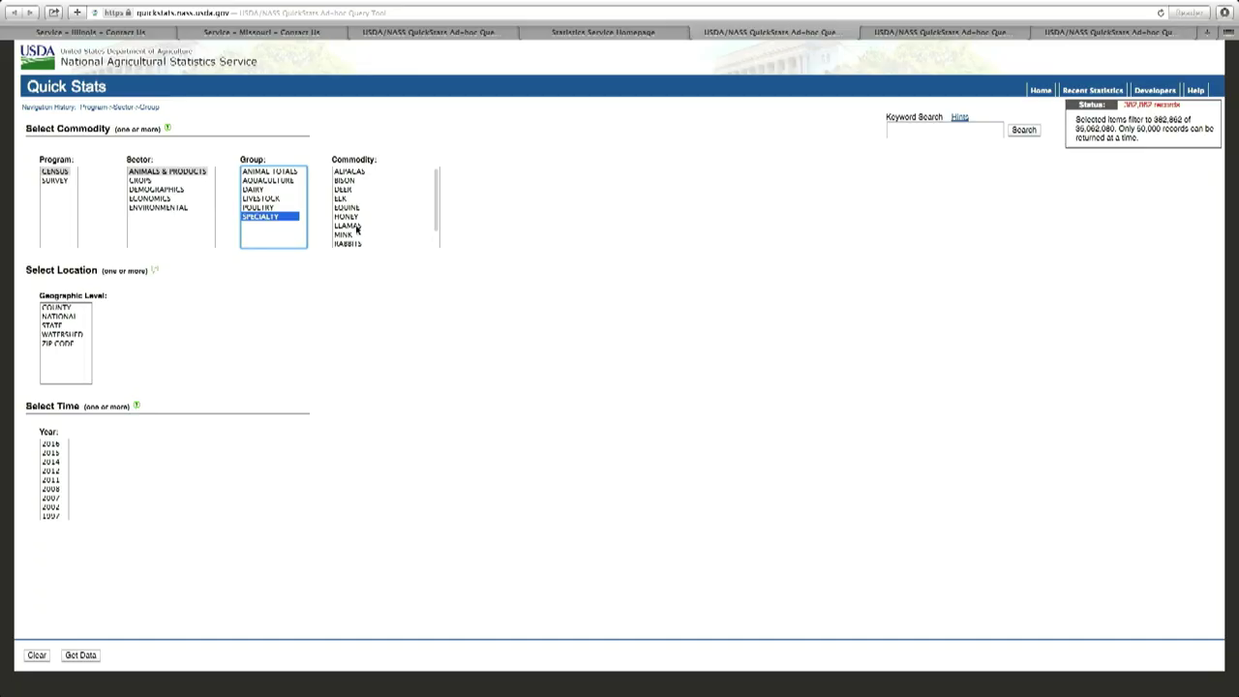
click(356, 229)
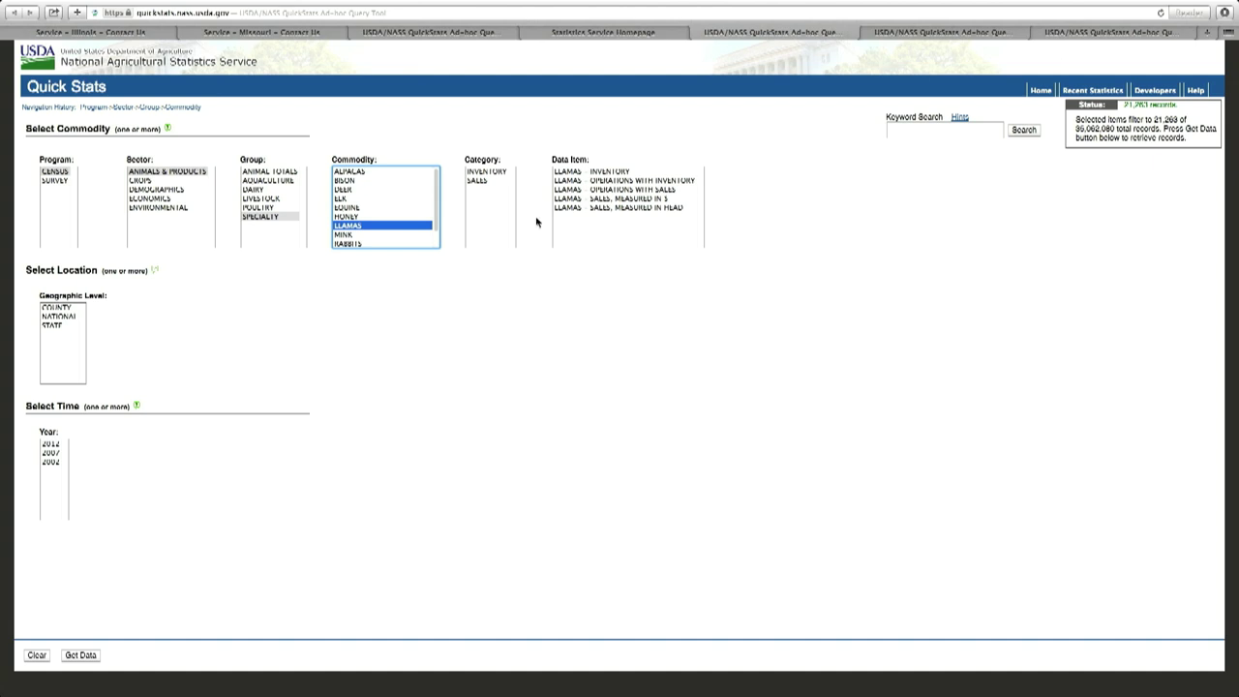
- Add INVENTORY, LLAMAS - INVENTORY, COUNTY level, ILLINOIS and year 2012 to the query
click(500, 172)
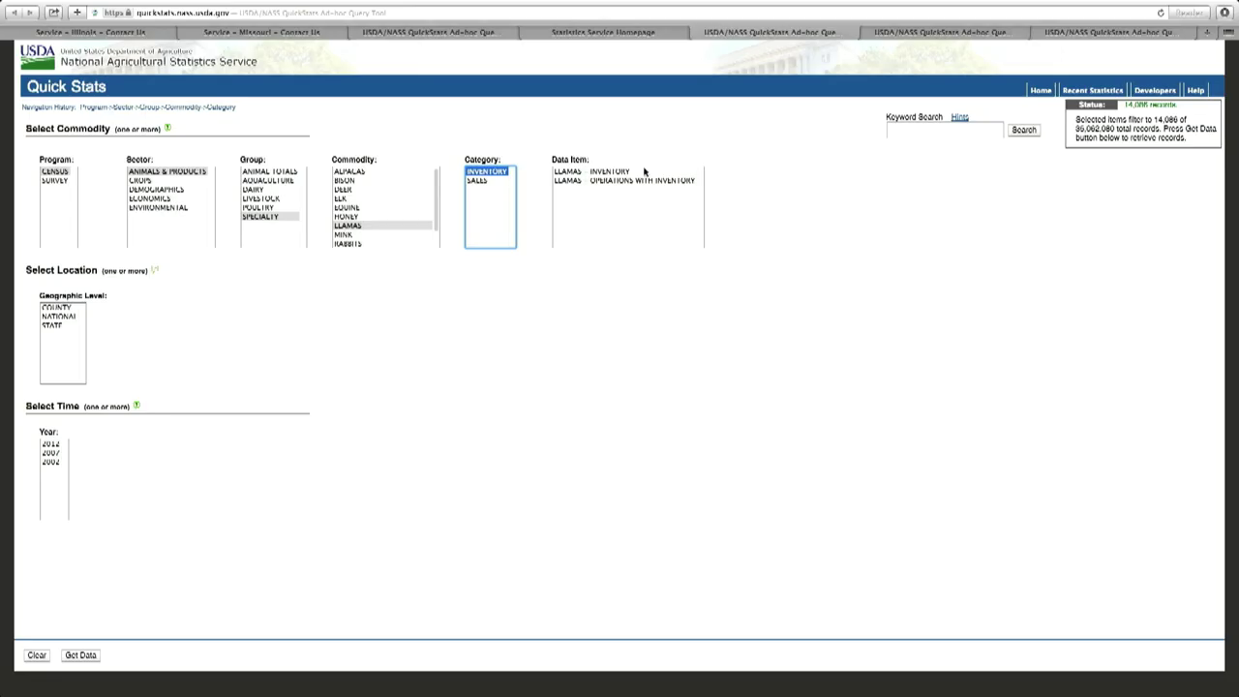
click(627, 173)
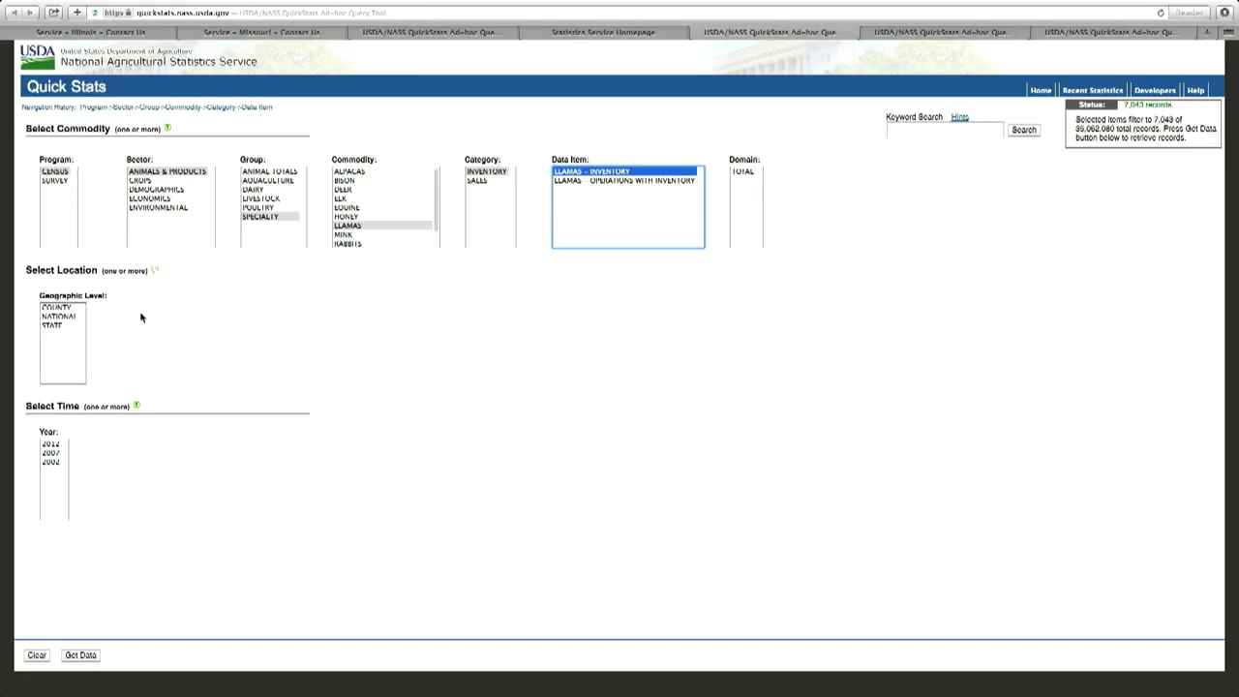
click(56, 307)
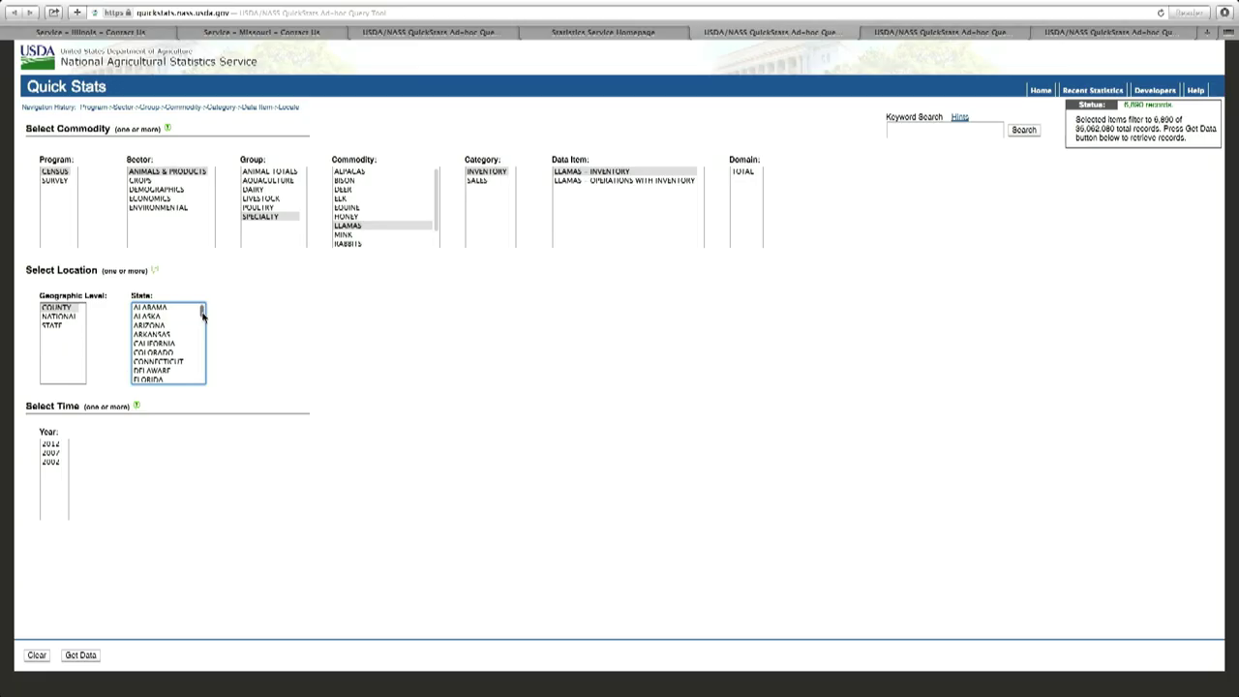
scroll(202, 326, down, 3)
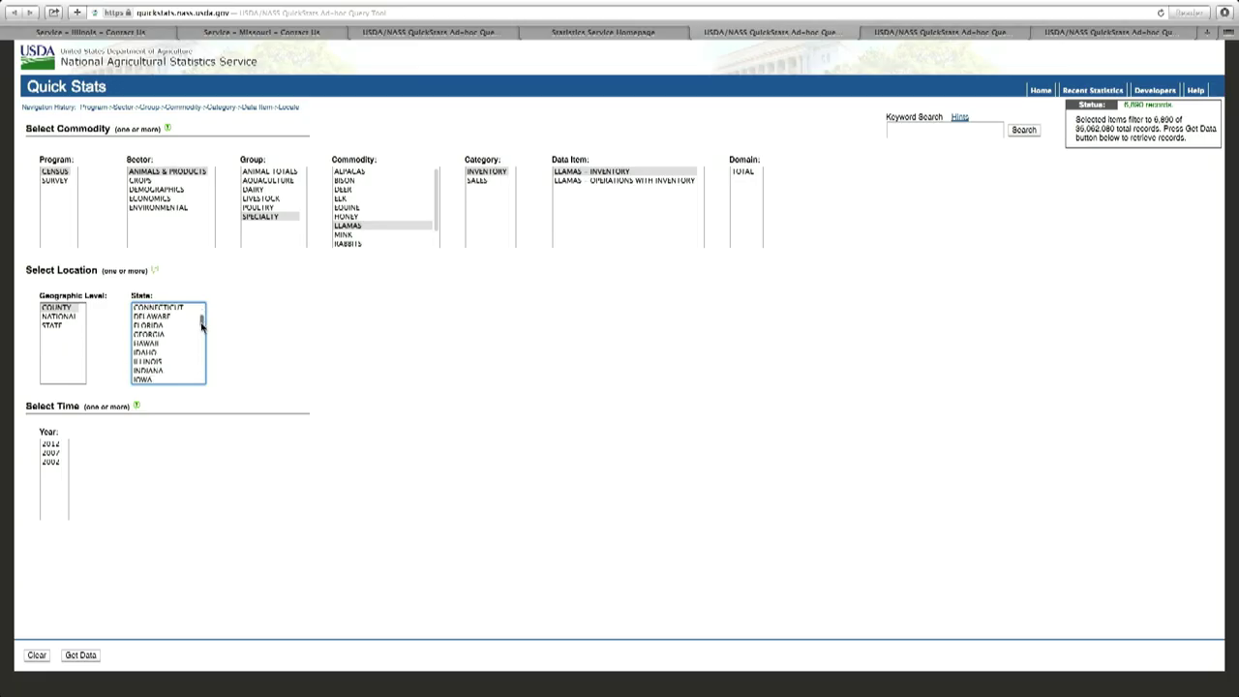
click(155, 362)
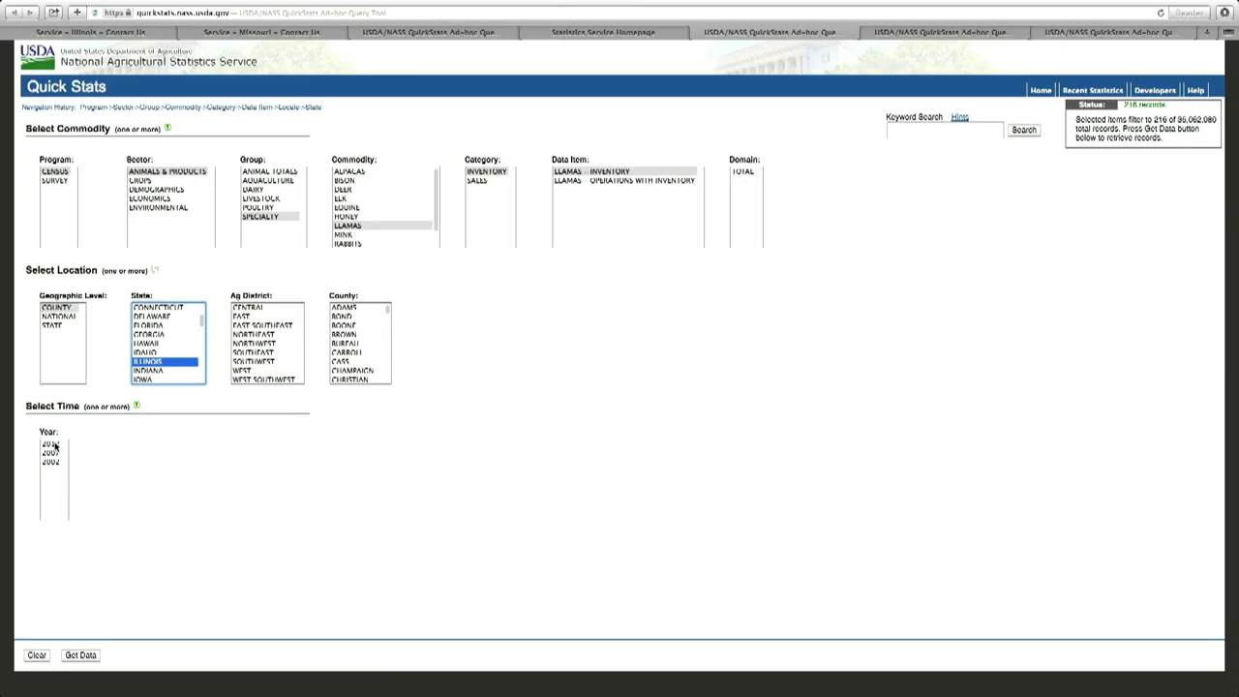
click(58, 442)
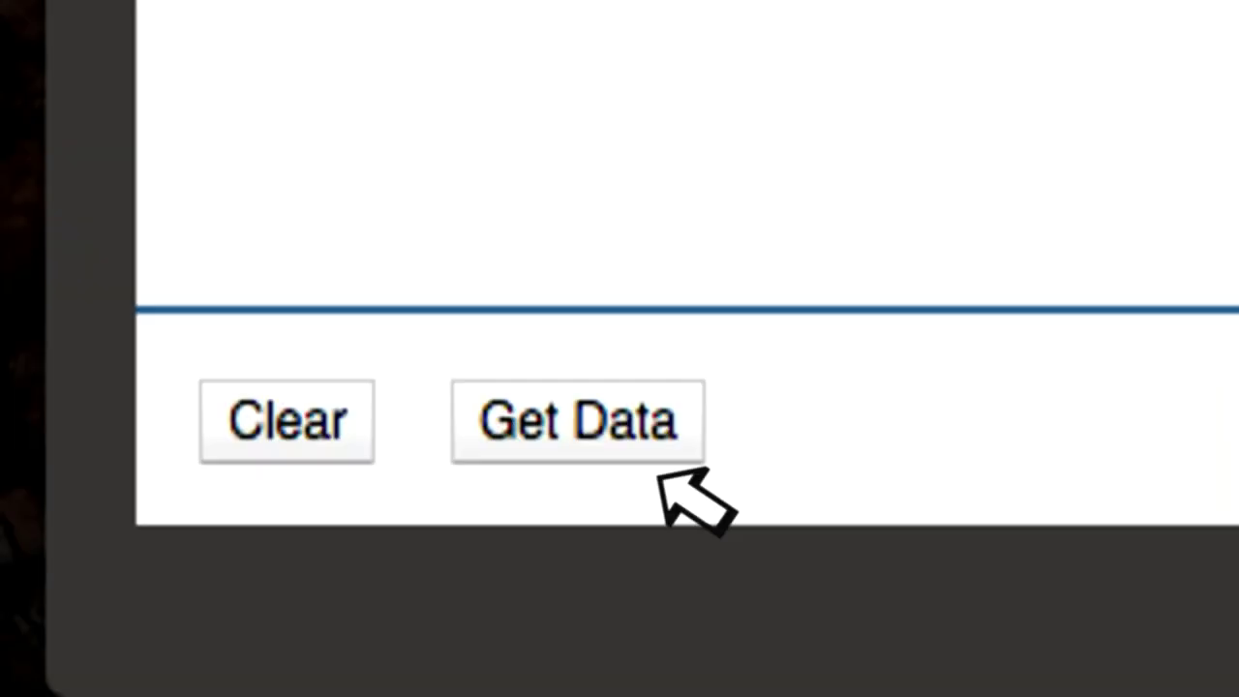
- Run the query for 2012 Census Illinois county llama inventory and select the DE WITT row
click(649, 455)
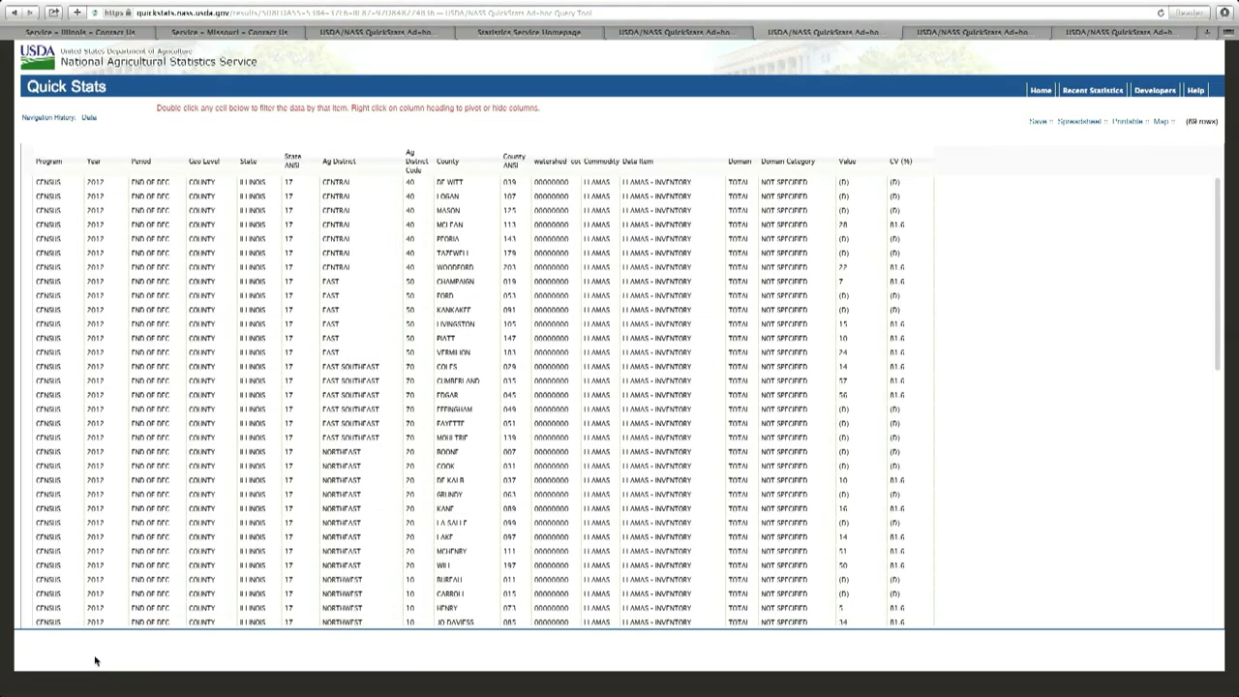
click(915, 189)
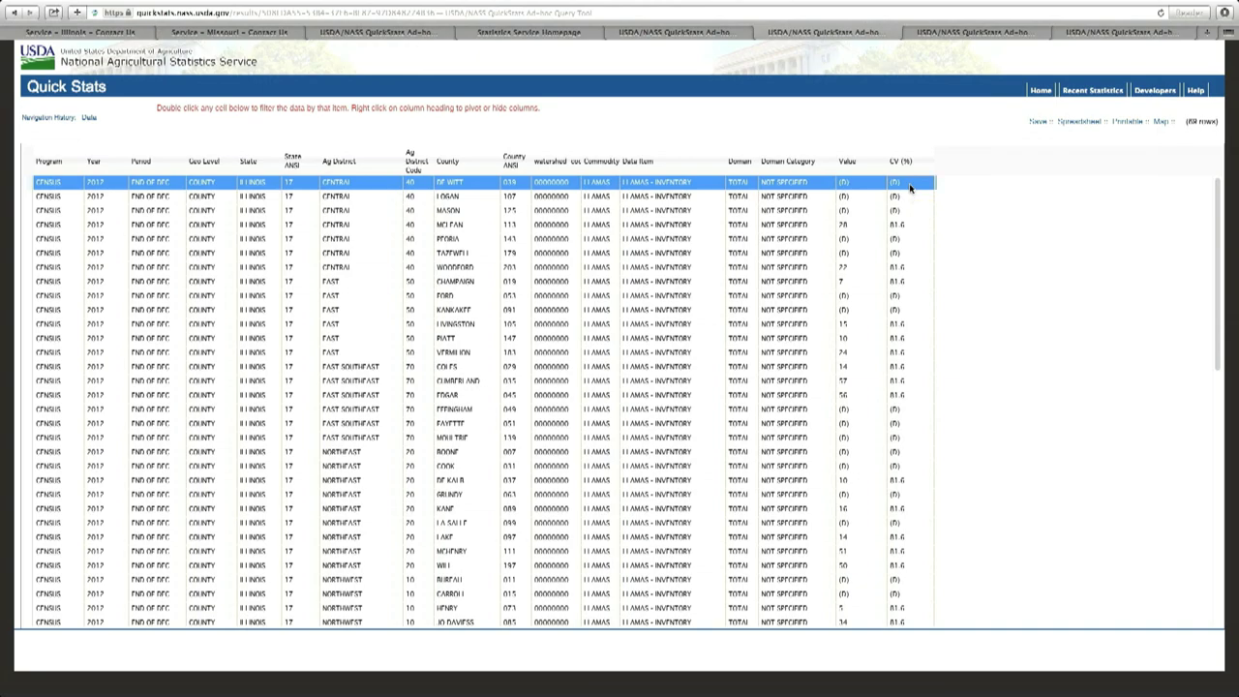